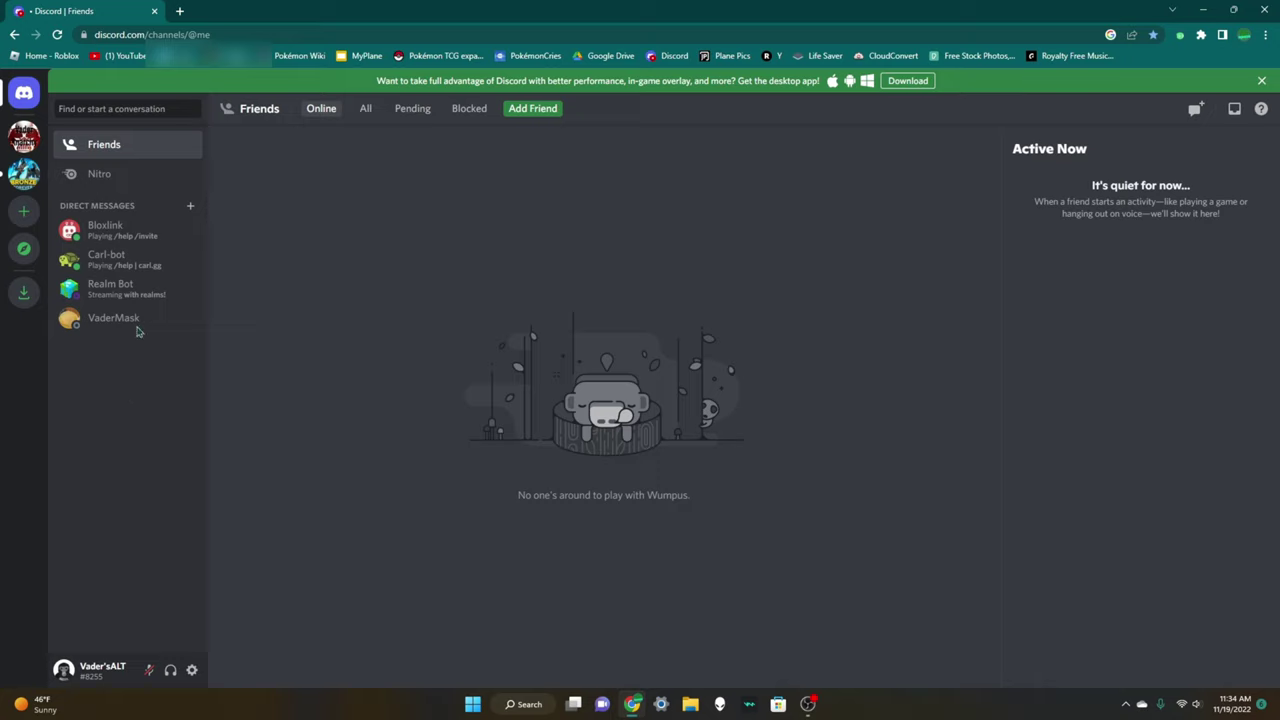
- Open YouTube in a new browser tab and search for "gorilla tag mod menu"
click(179, 11)
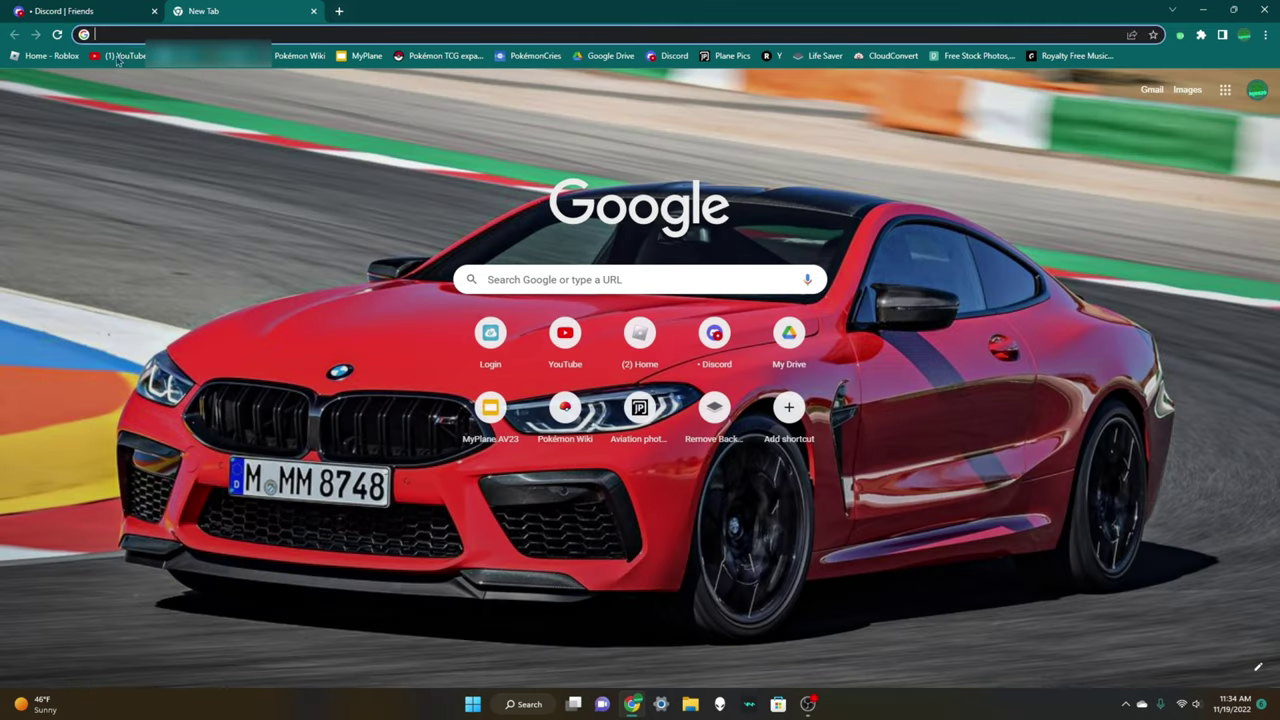
click(125, 55)
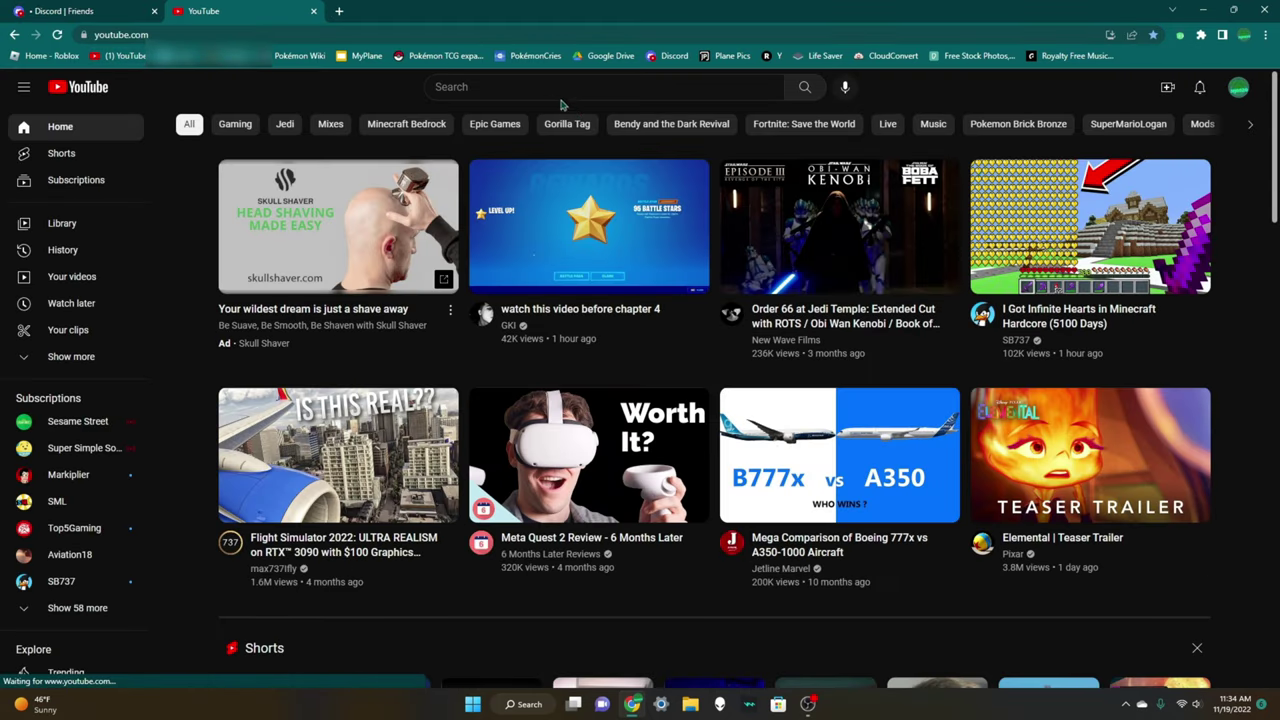
click(553, 90)
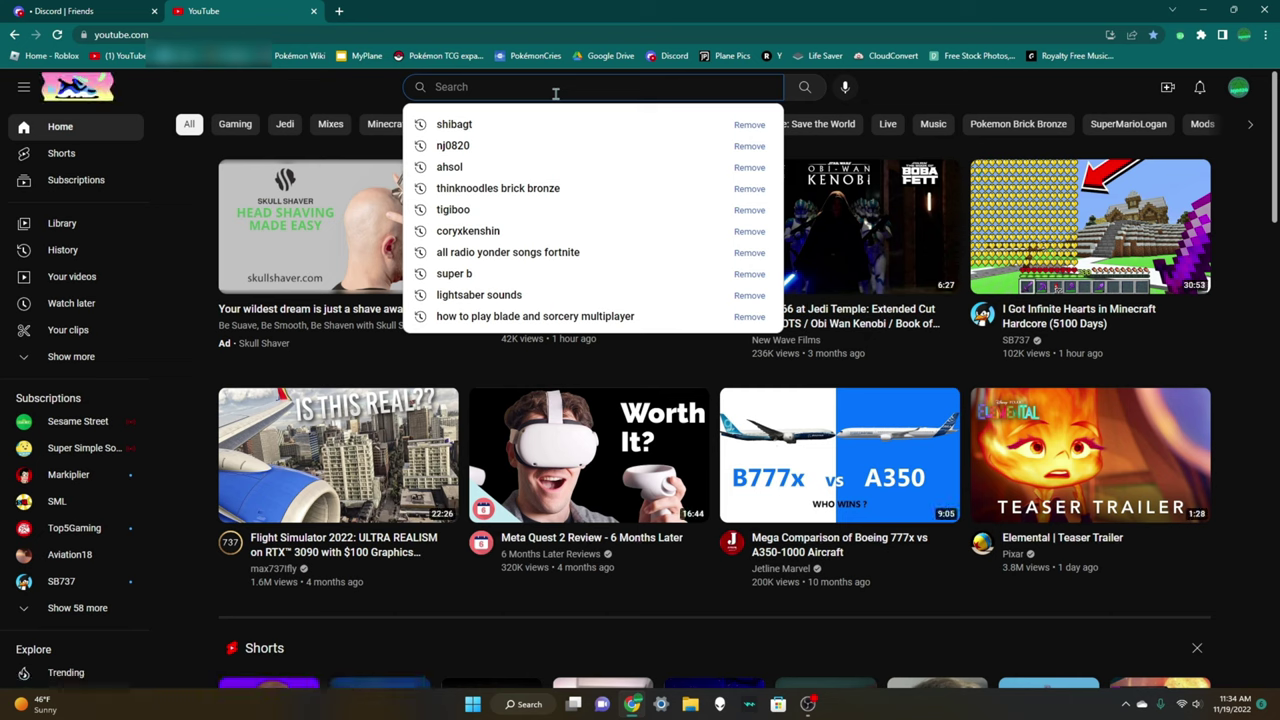
text(gorilla)
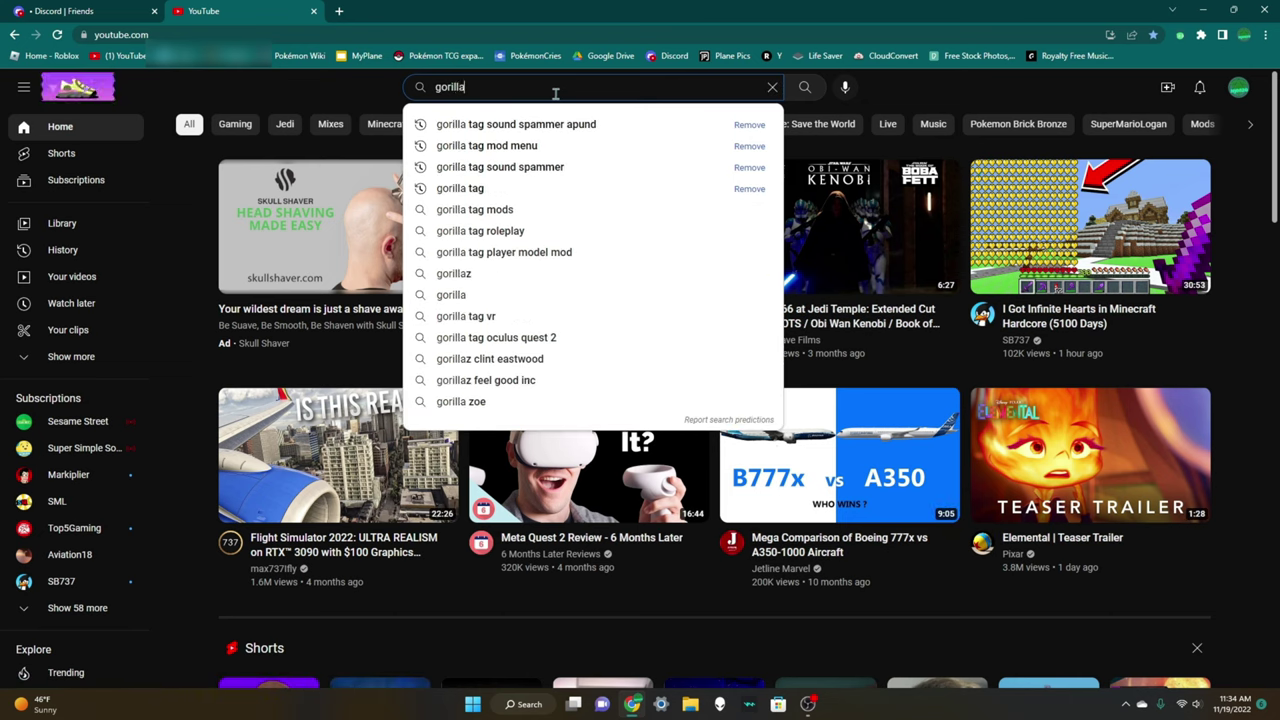
text( tag mod menu)
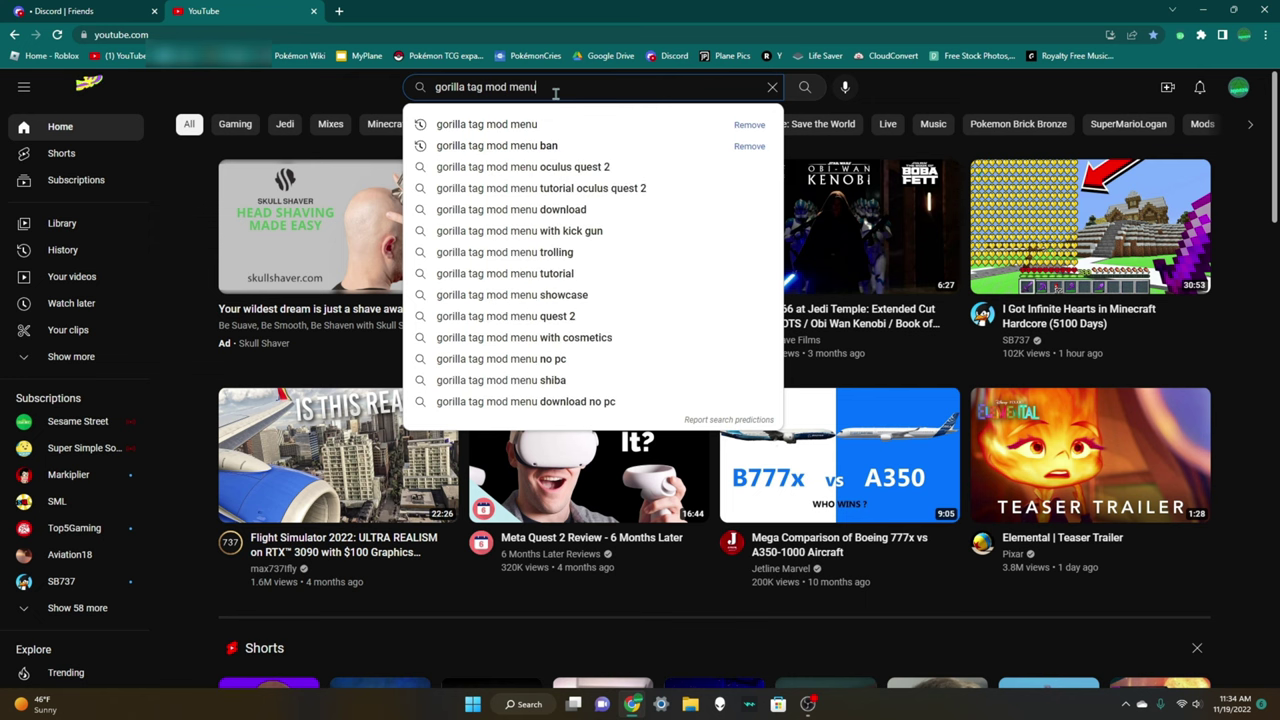
key(Return)
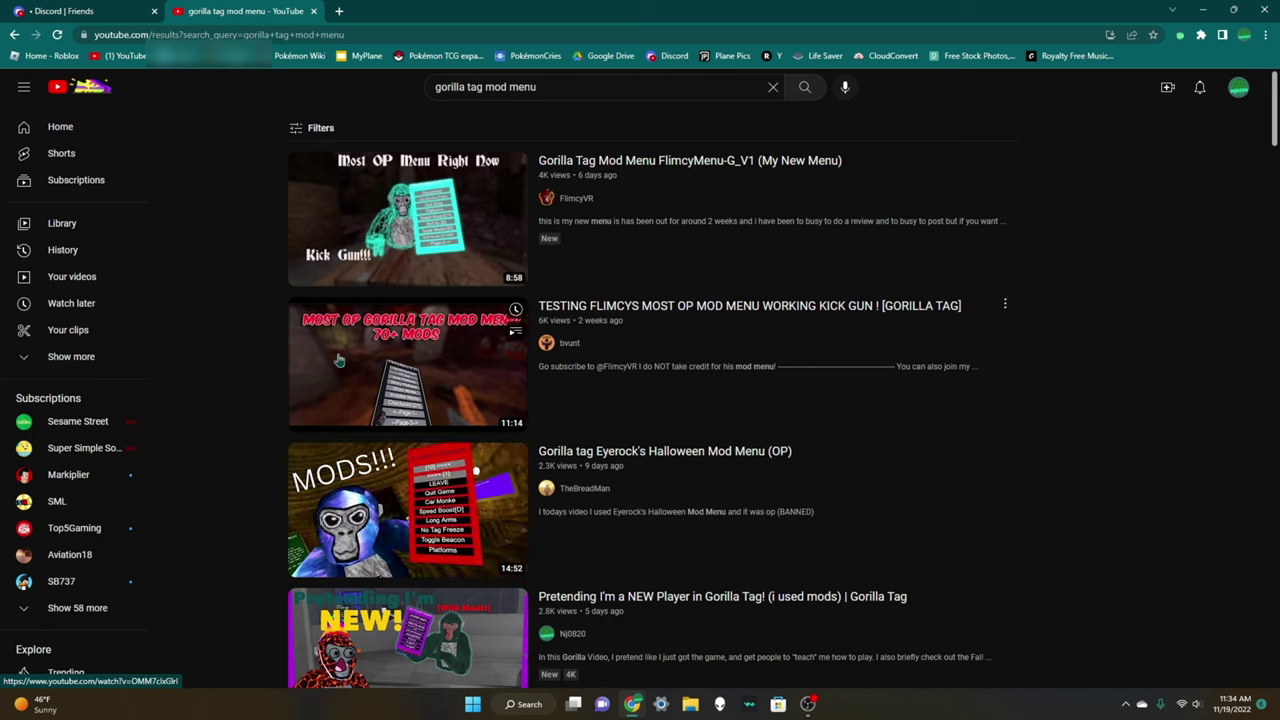
- Look through the search results for Gorilla Tag mod menu videos
scroll(646, 543, down, 1)
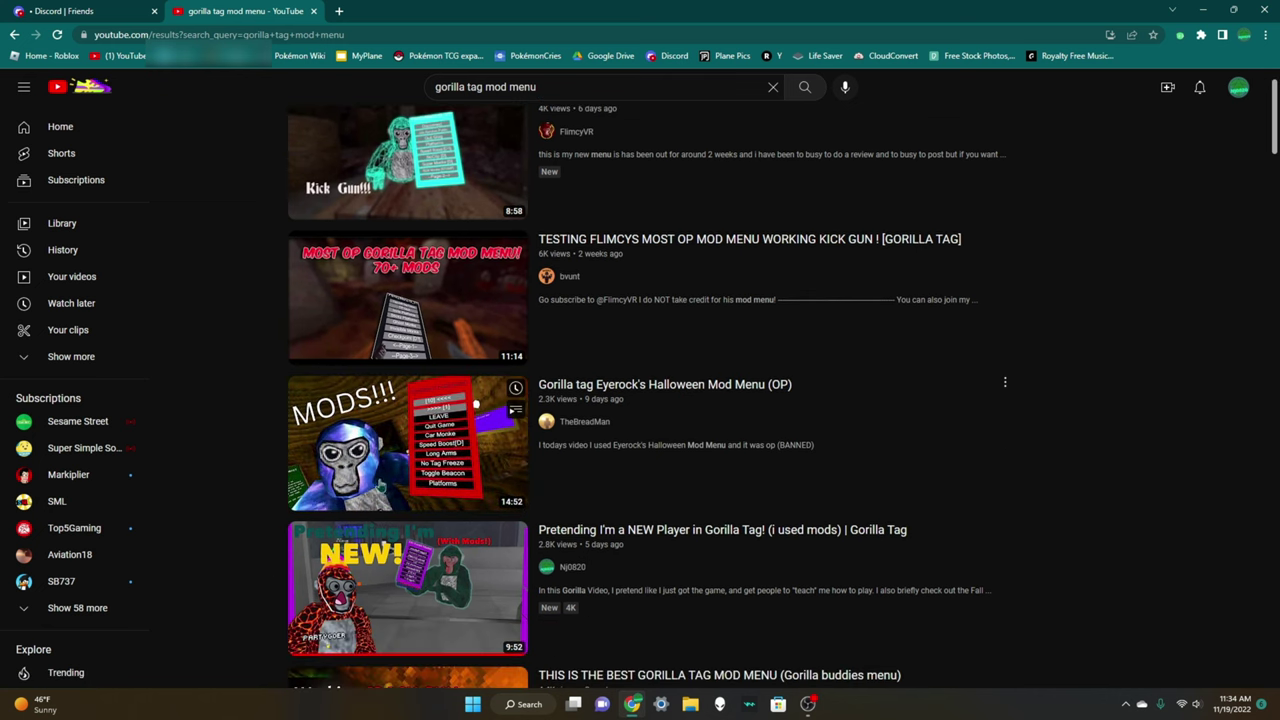
scroll(480, 470, down, 2)
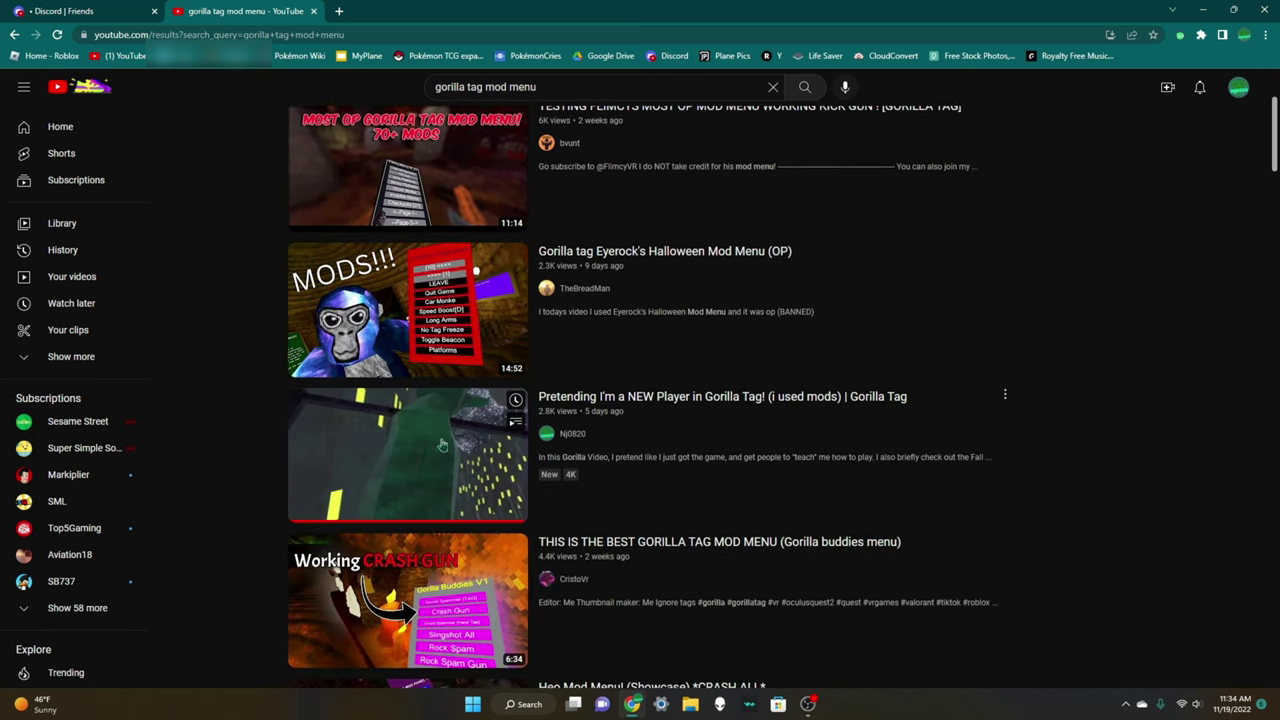
scroll(478, 458, down, 1)
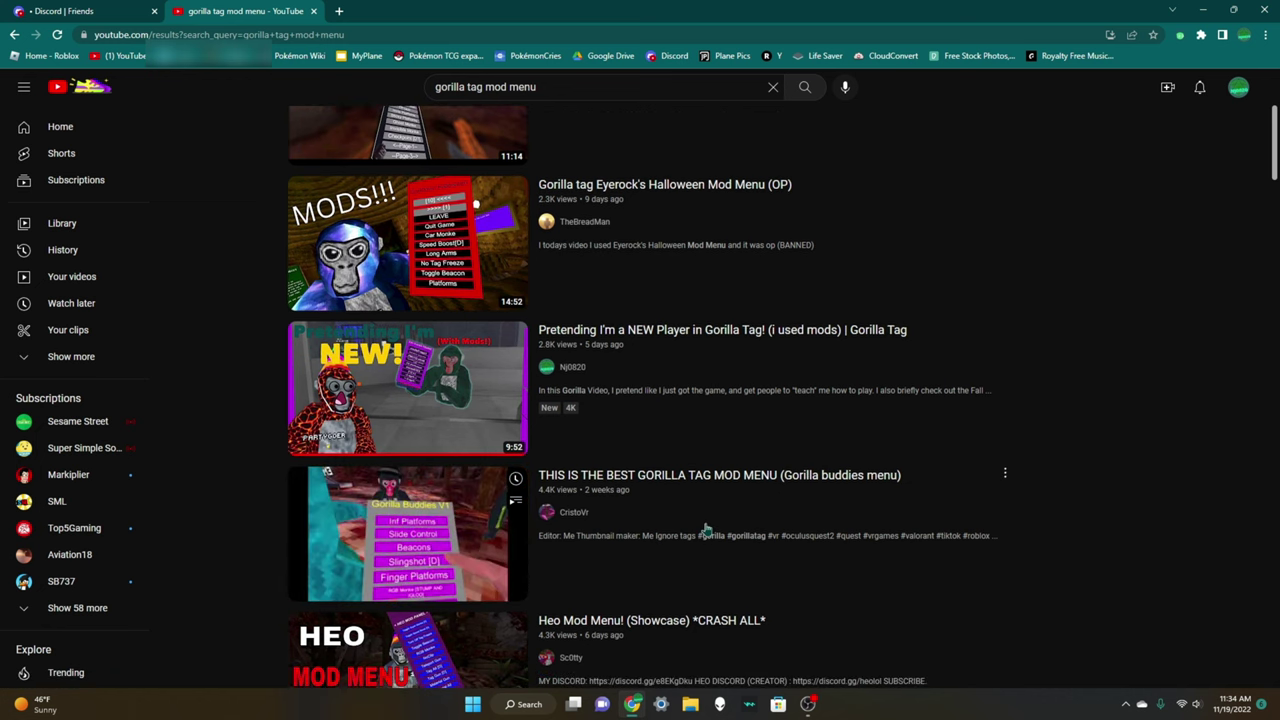
scroll(705, 530, down, 2)
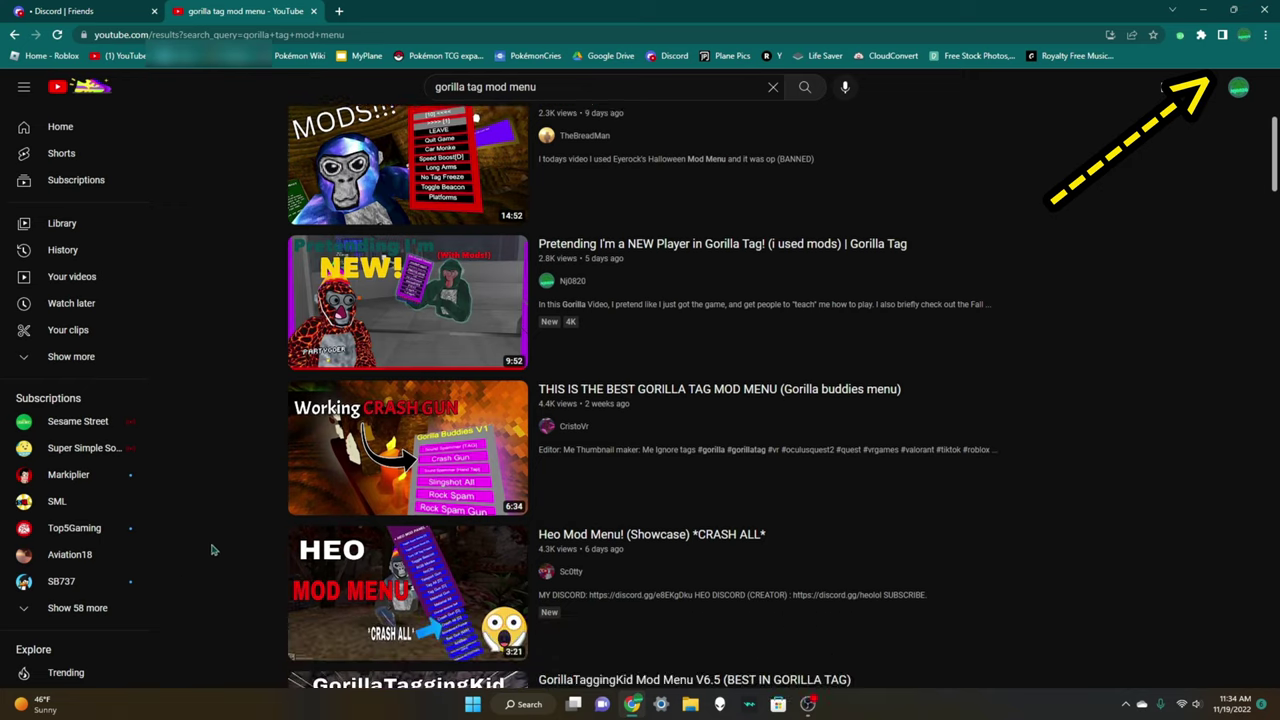
scroll(600, 612, up, 1)
scroll(640, 620, down, 1)
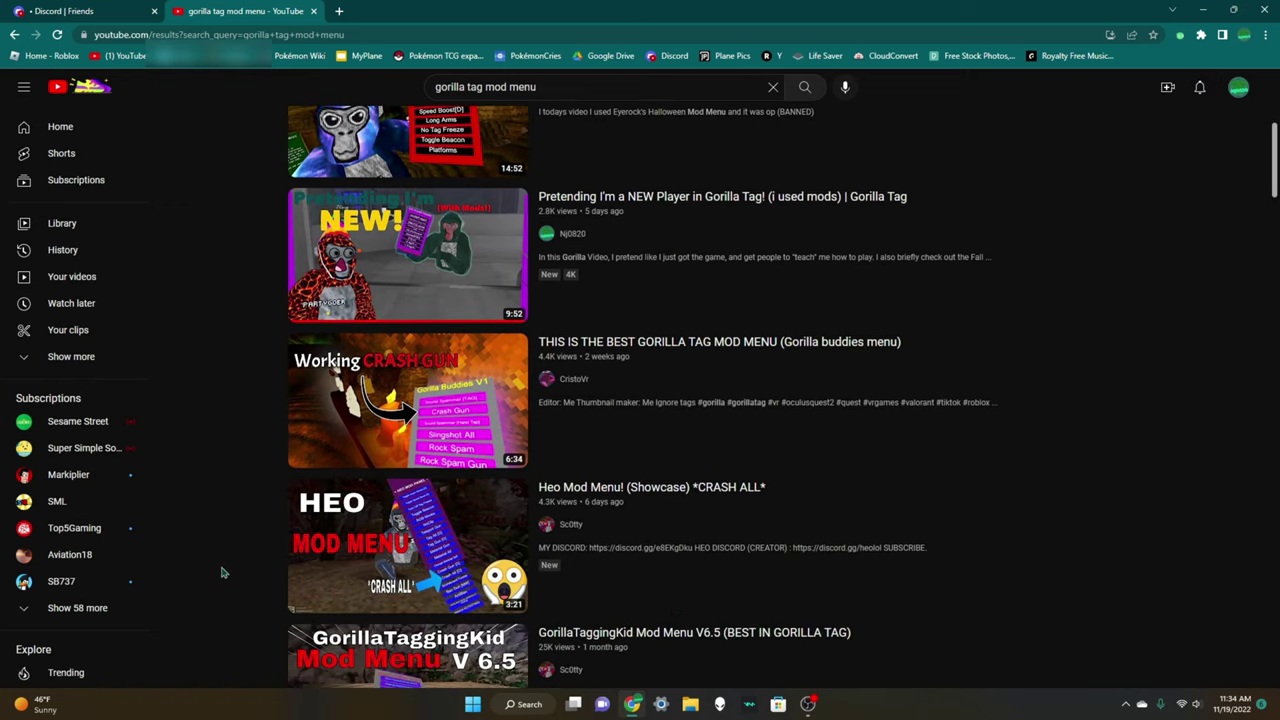
scroll(262, 546, up, 3)
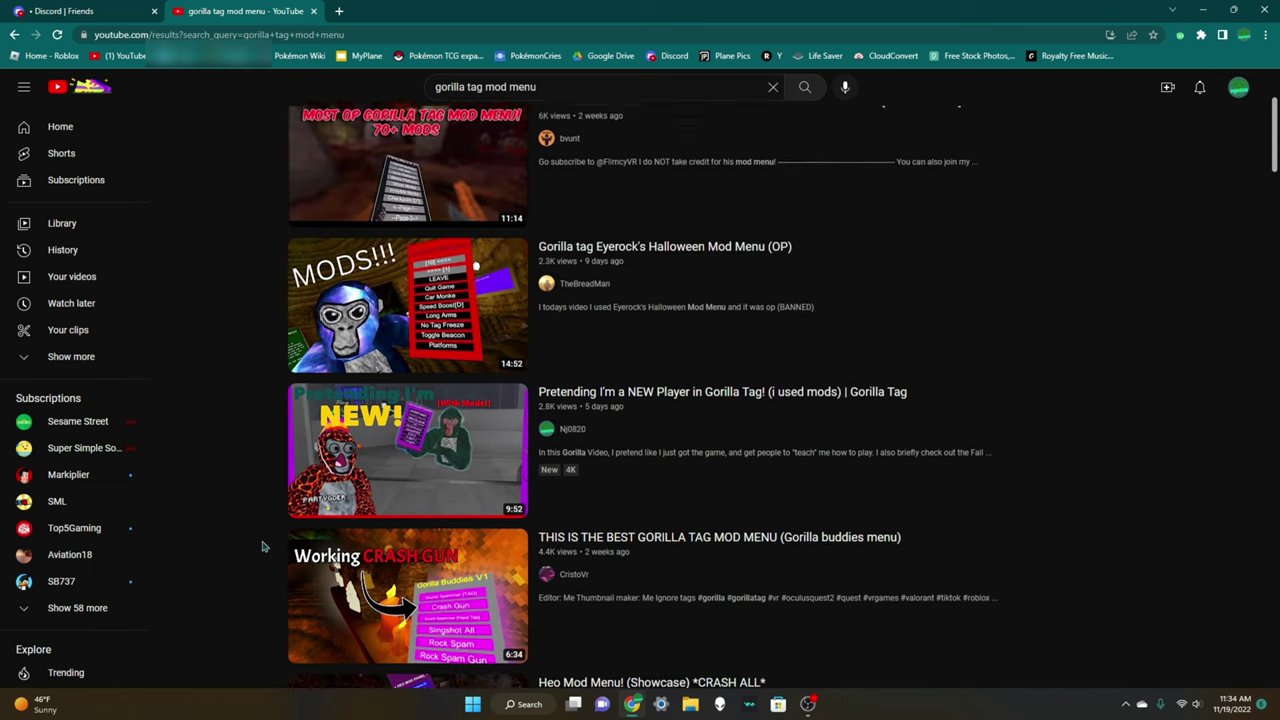
scroll(424, 268, up, 1)
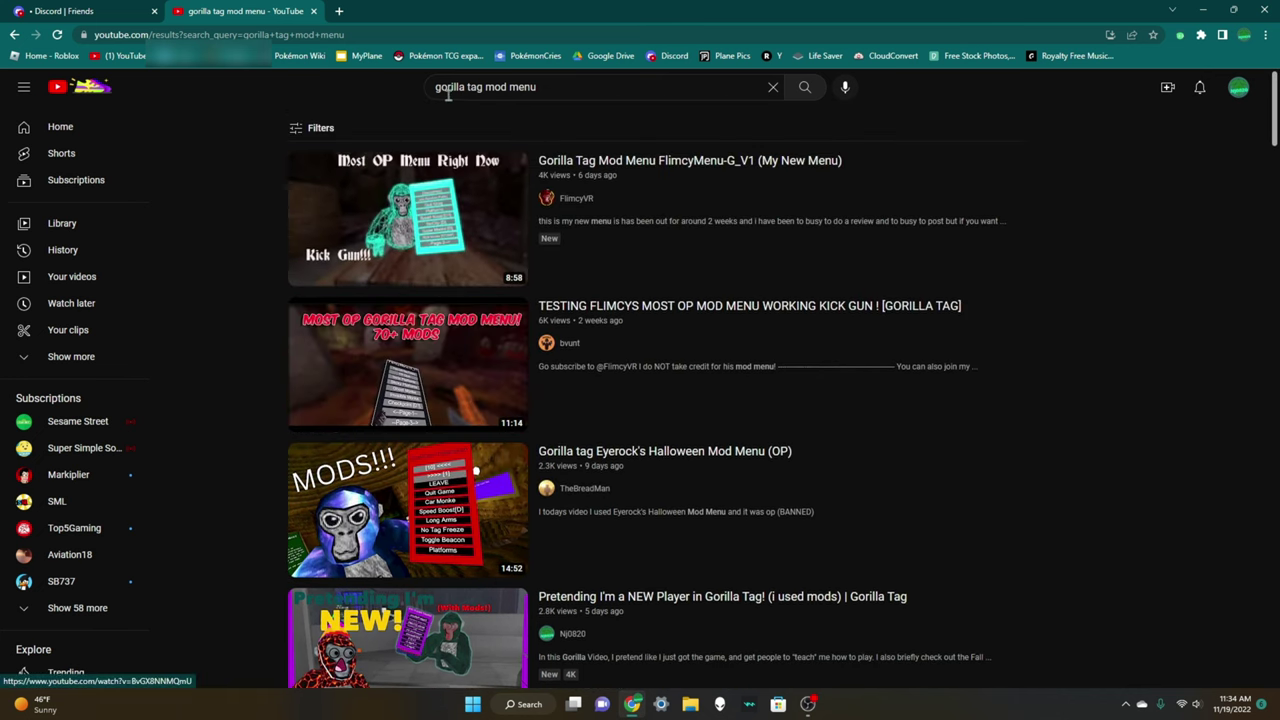
click(598, 87)
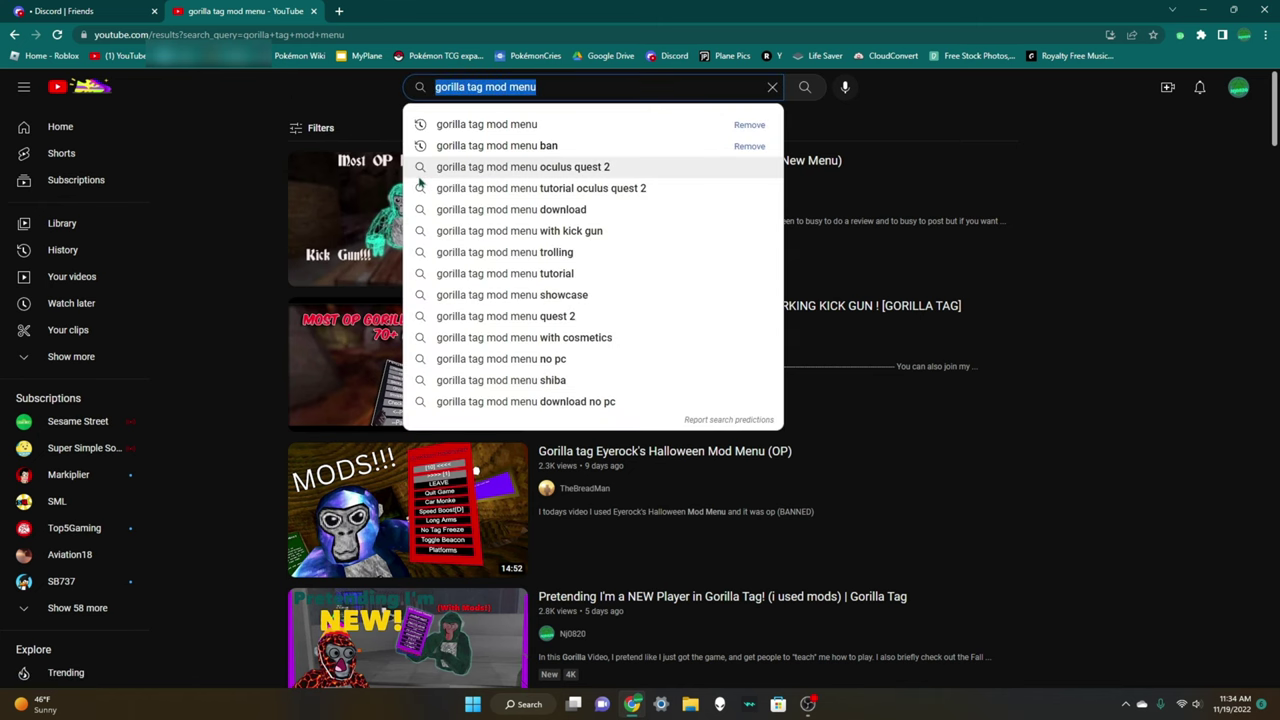
click(283, 150)
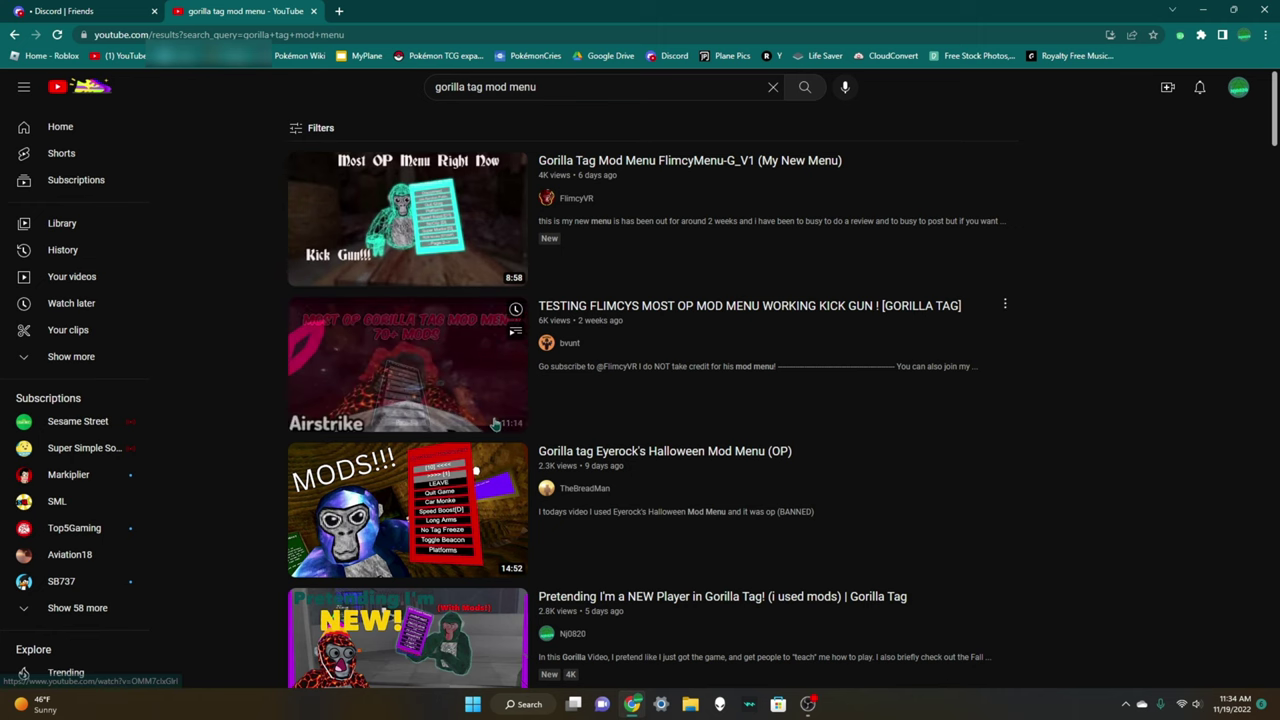
- Open the video "TESTING FLIMCYS MOST OP MOD MENU WORKING KICK GUN ! [GORILLA TAG]" and pause it
click(462, 372)
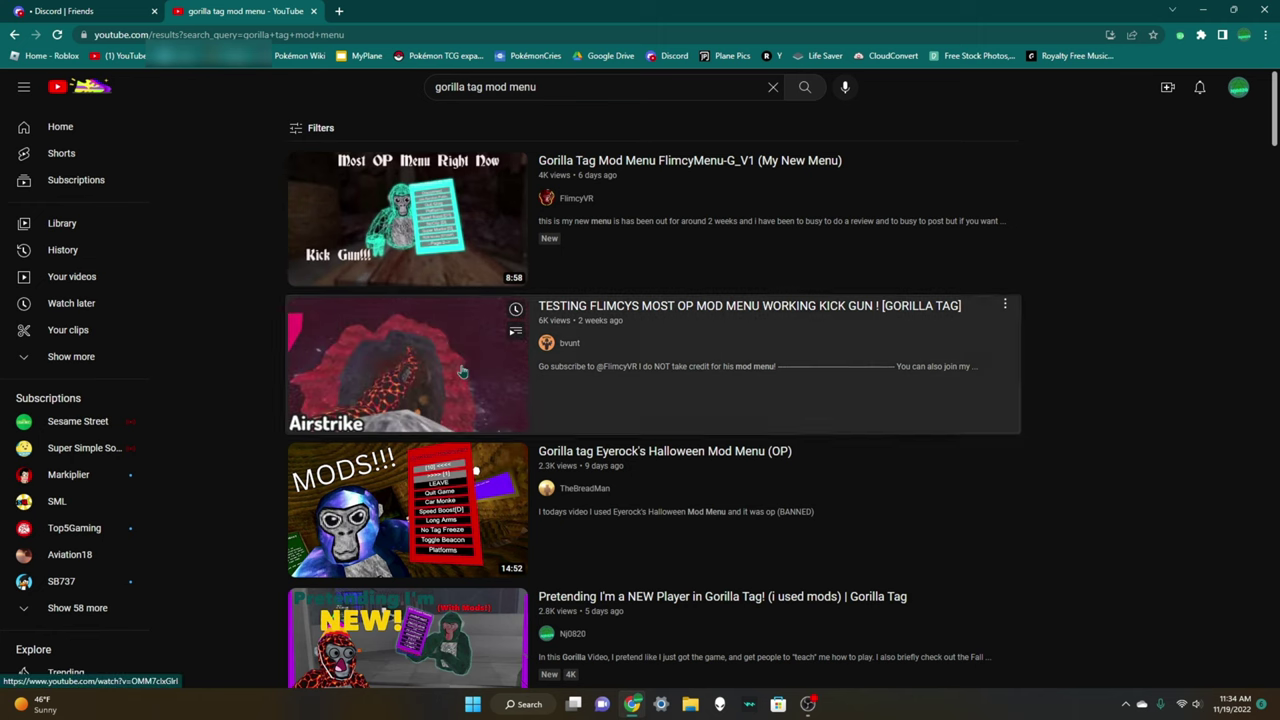
scroll(433, 242, down, 3)
scroll(420, 350, up, 2)
click(400, 437)
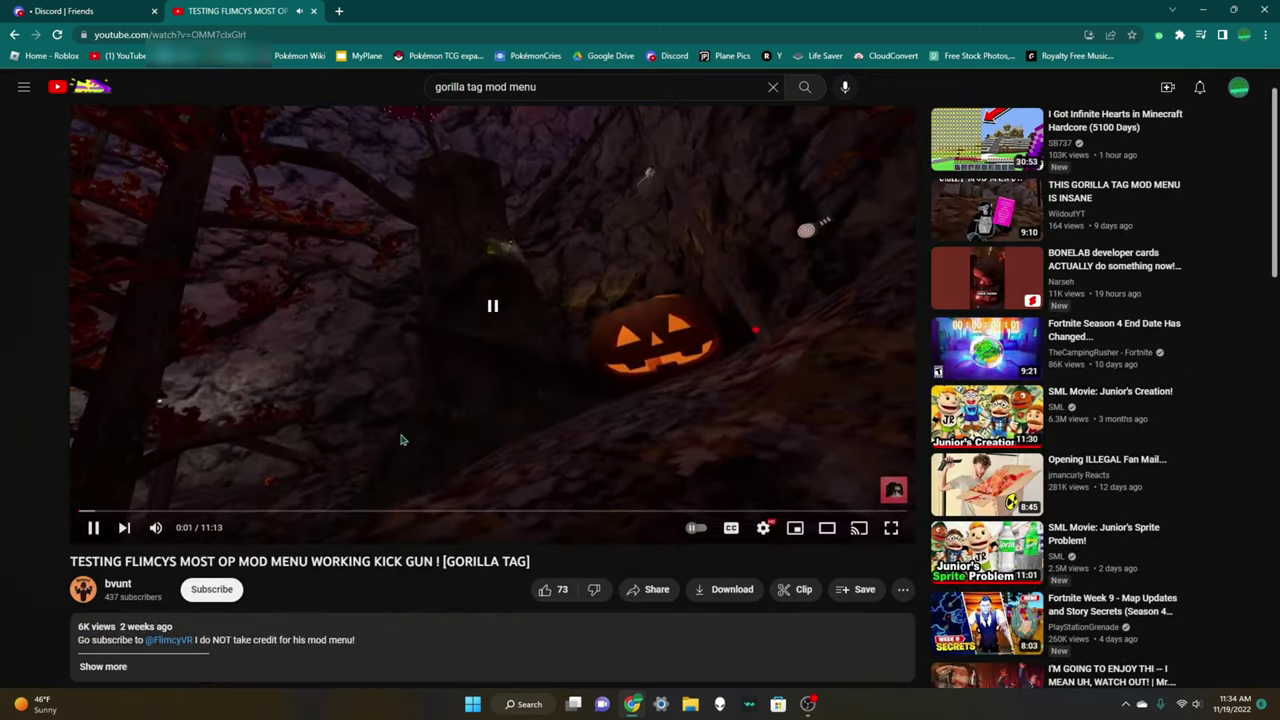
- Expand the video's full description and join the Flimcy mods Discord server through its download invite link
scroll(395, 425, down, 3)
click(391, 410)
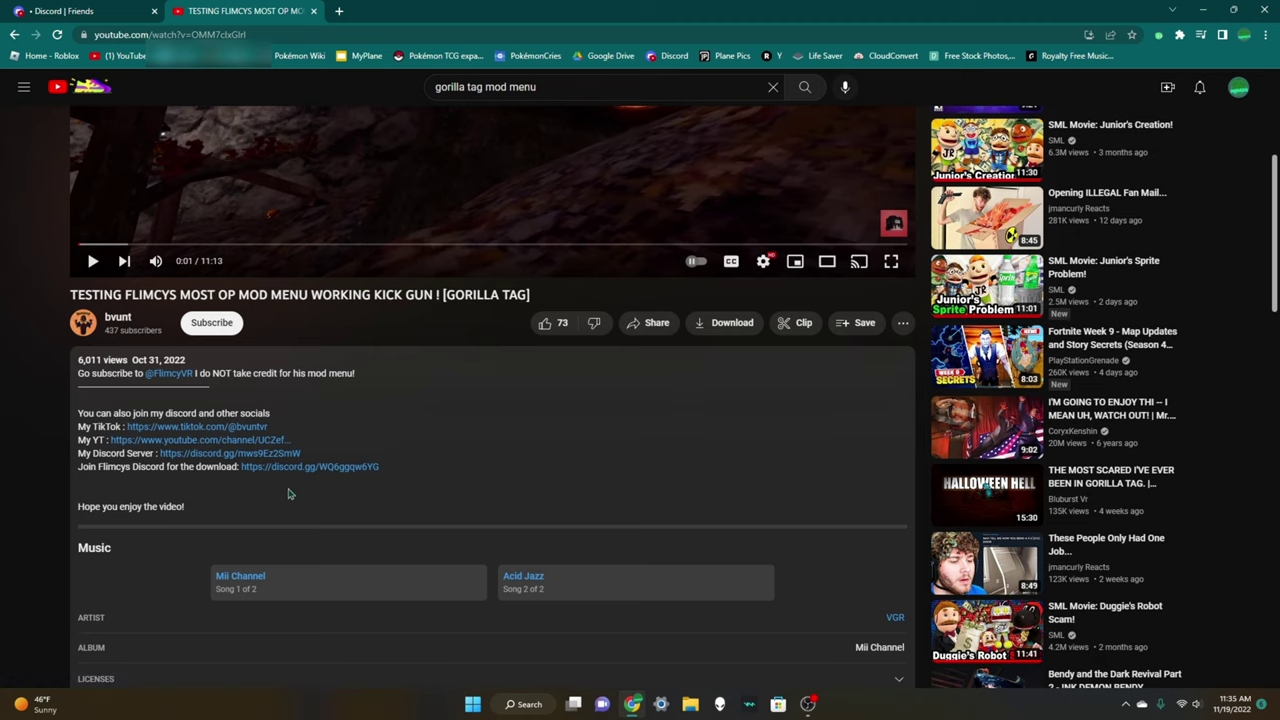
click(318, 469)
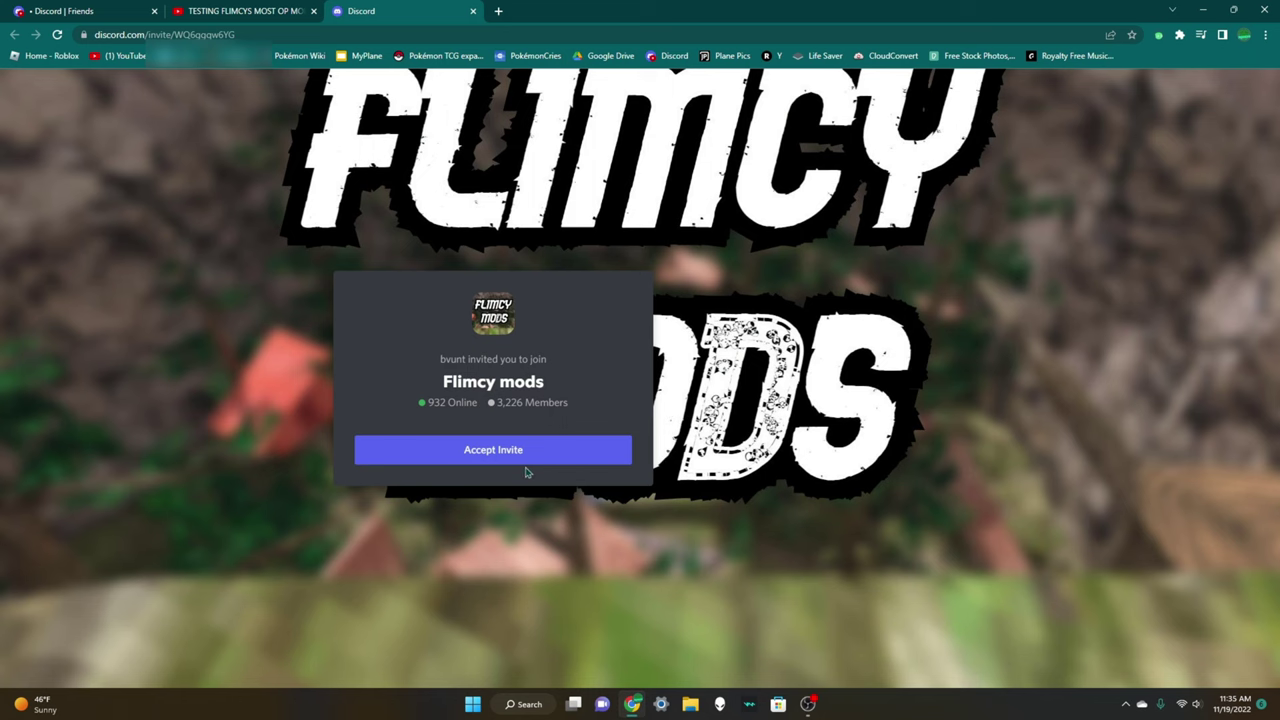
click(492, 450)
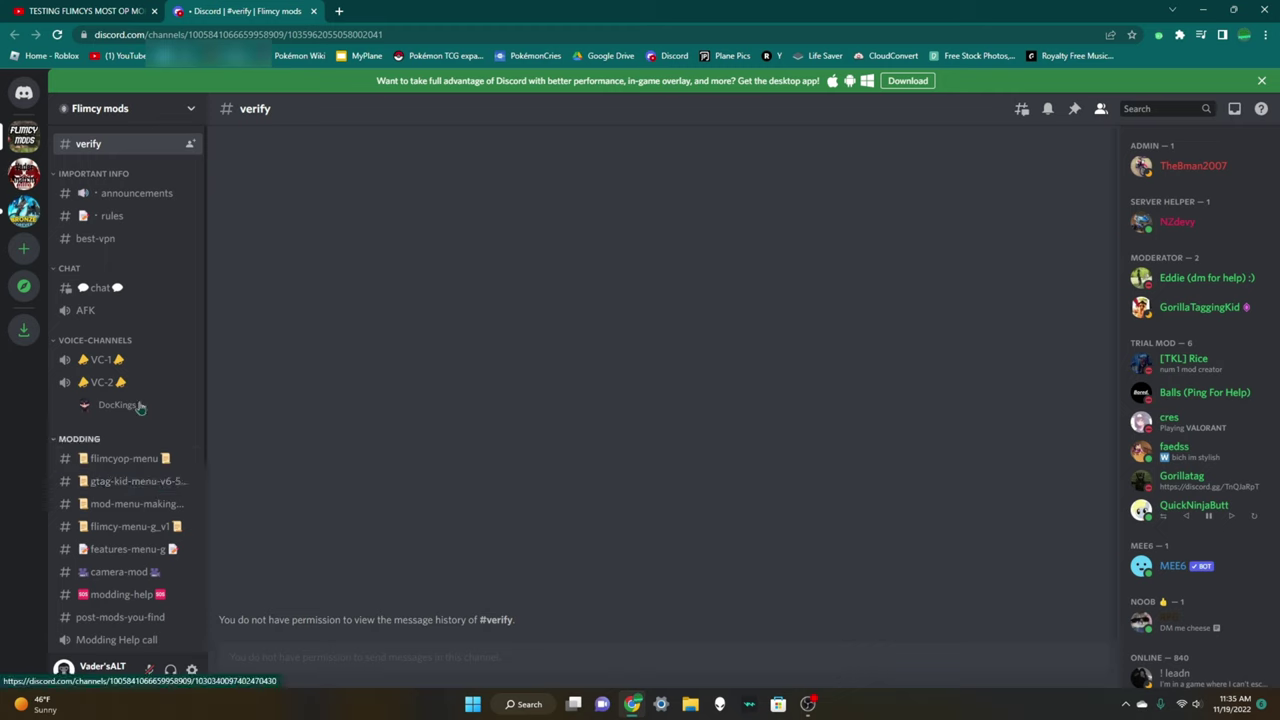
- Browse the server's modding channels and examine the posts in modding-help and post-mods-you-find
scroll(122, 393, down, 1)
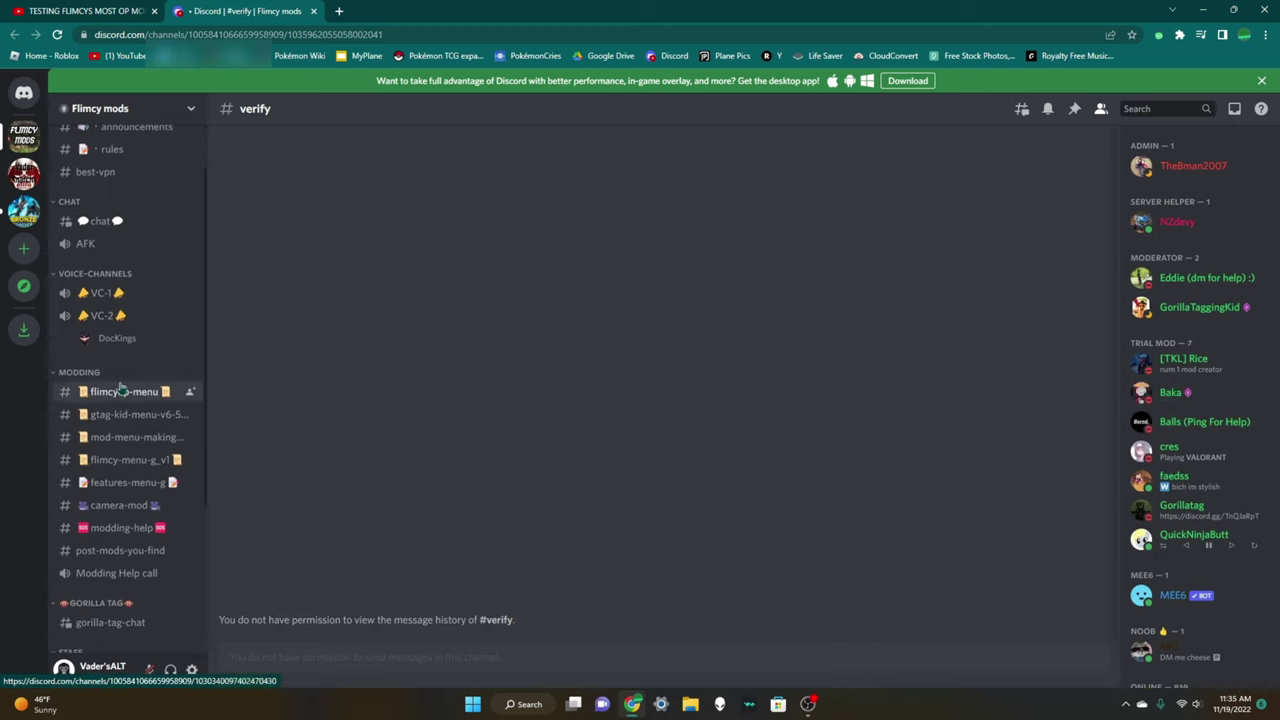
scroll(110, 380, up, 1)
scroll(90, 360, down, 1)
scroll(88, 355, down, 2)
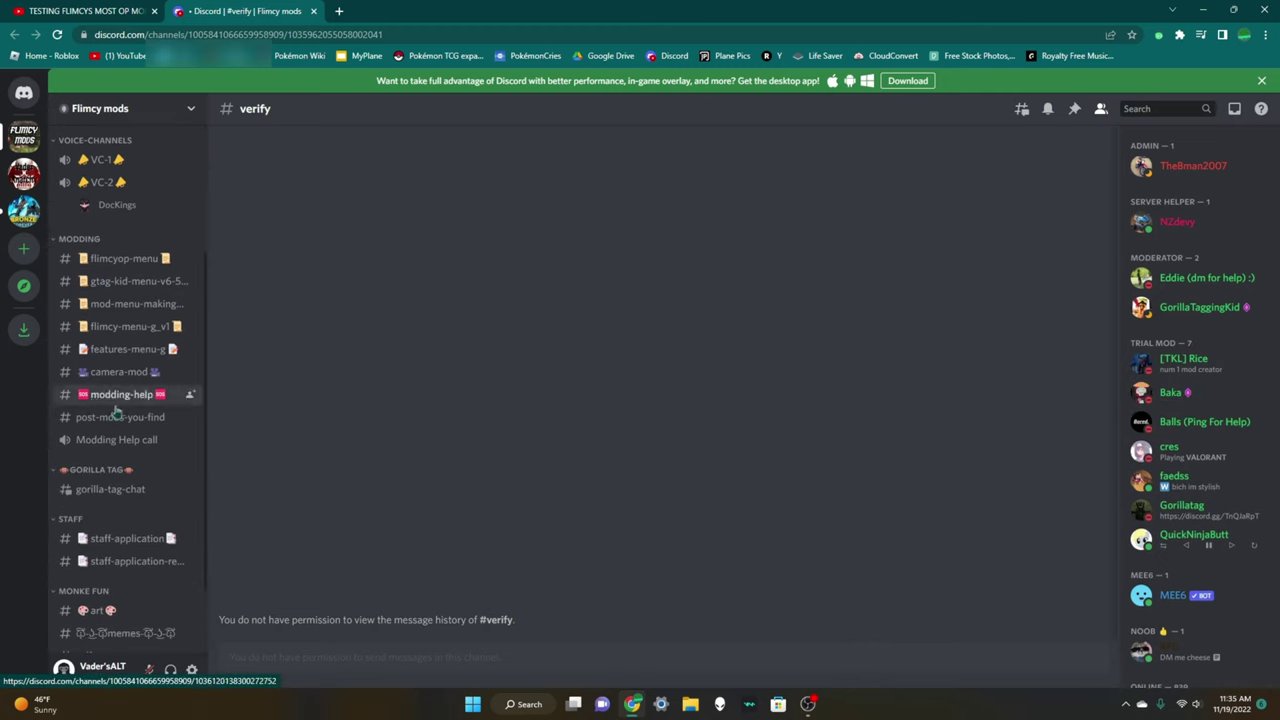
click(138, 419)
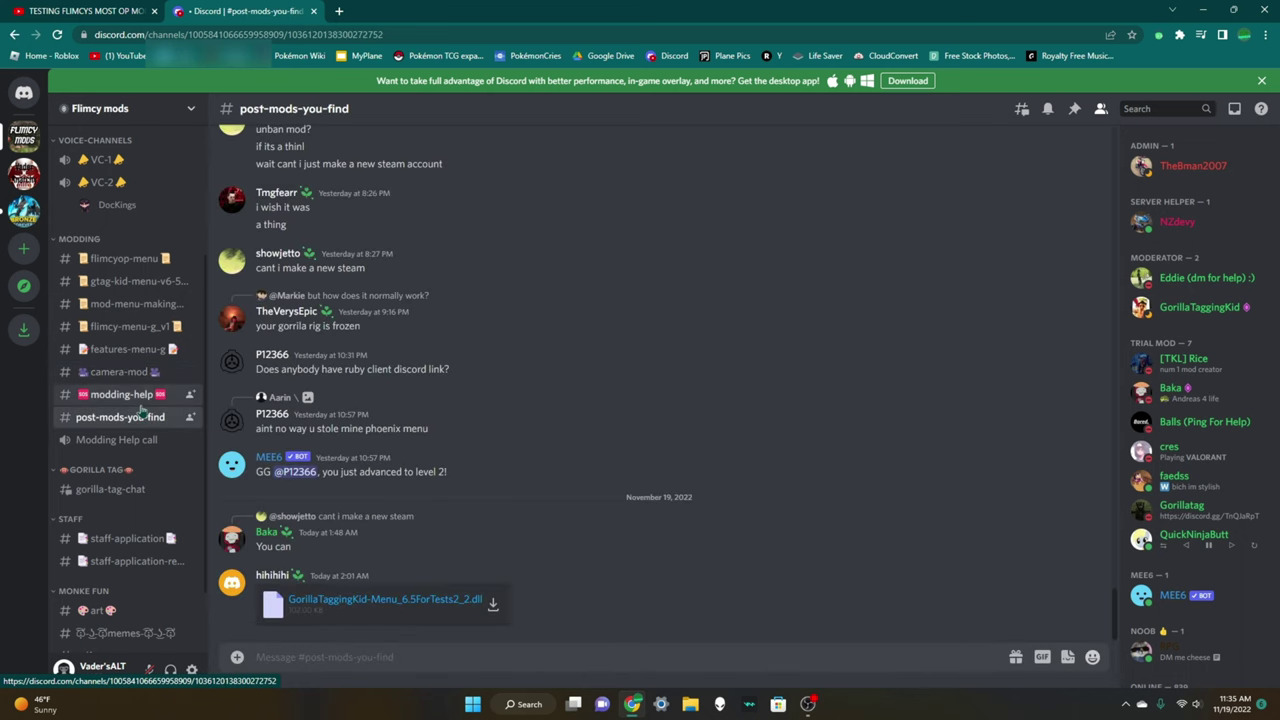
click(120, 394)
click(118, 417)
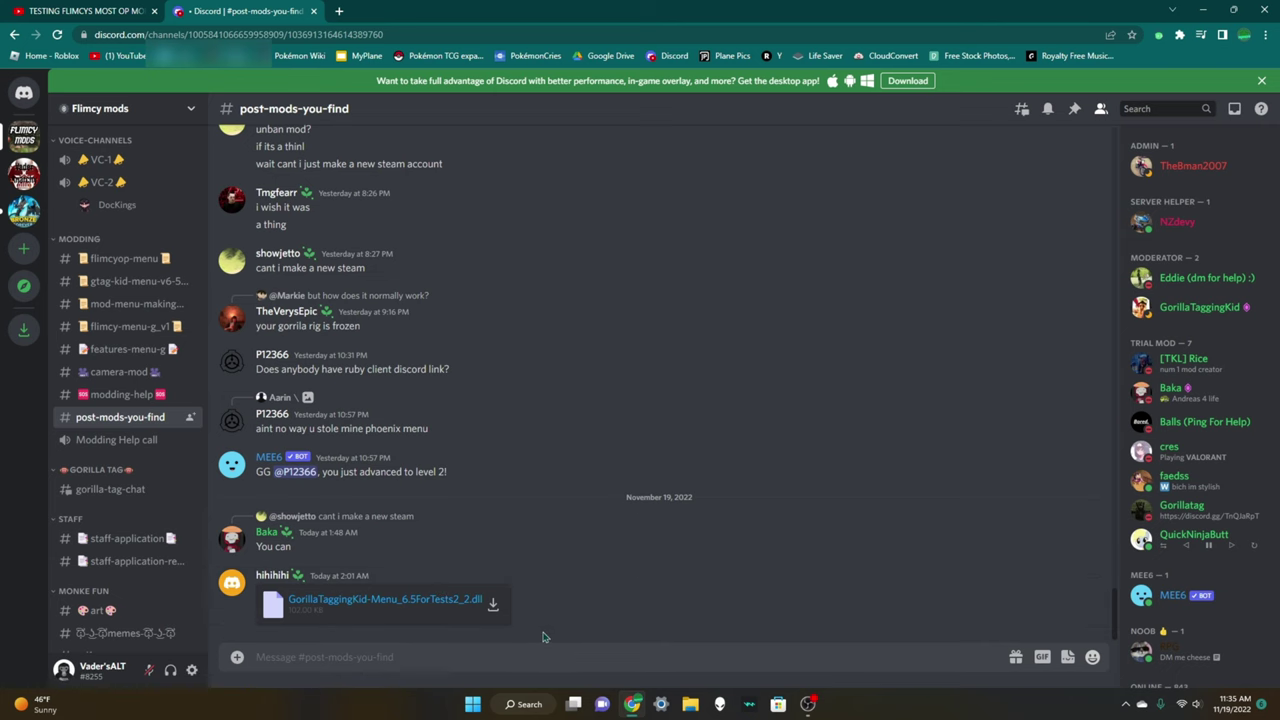
- Download the November 1 FlimcyMenu-G_V1.dll from the flimcy-menu-g_v1 channel and keep the file despite the security warnings
click(170, 328)
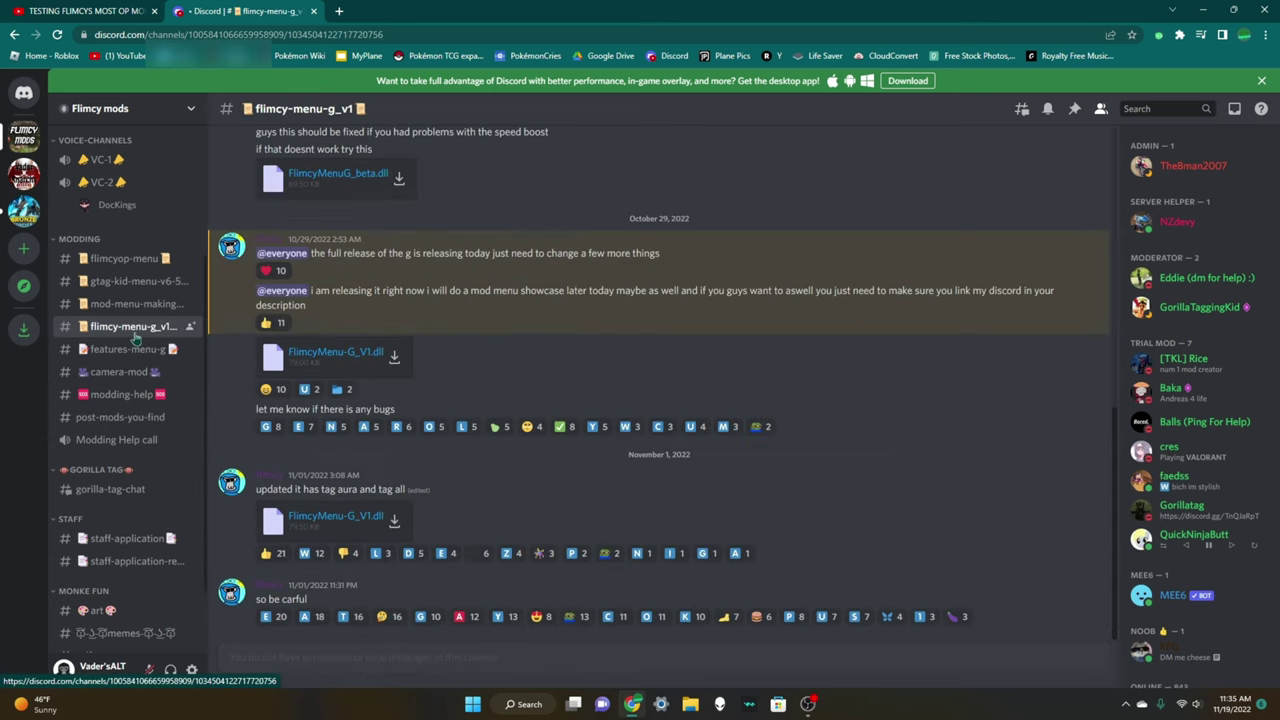
click(358, 519)
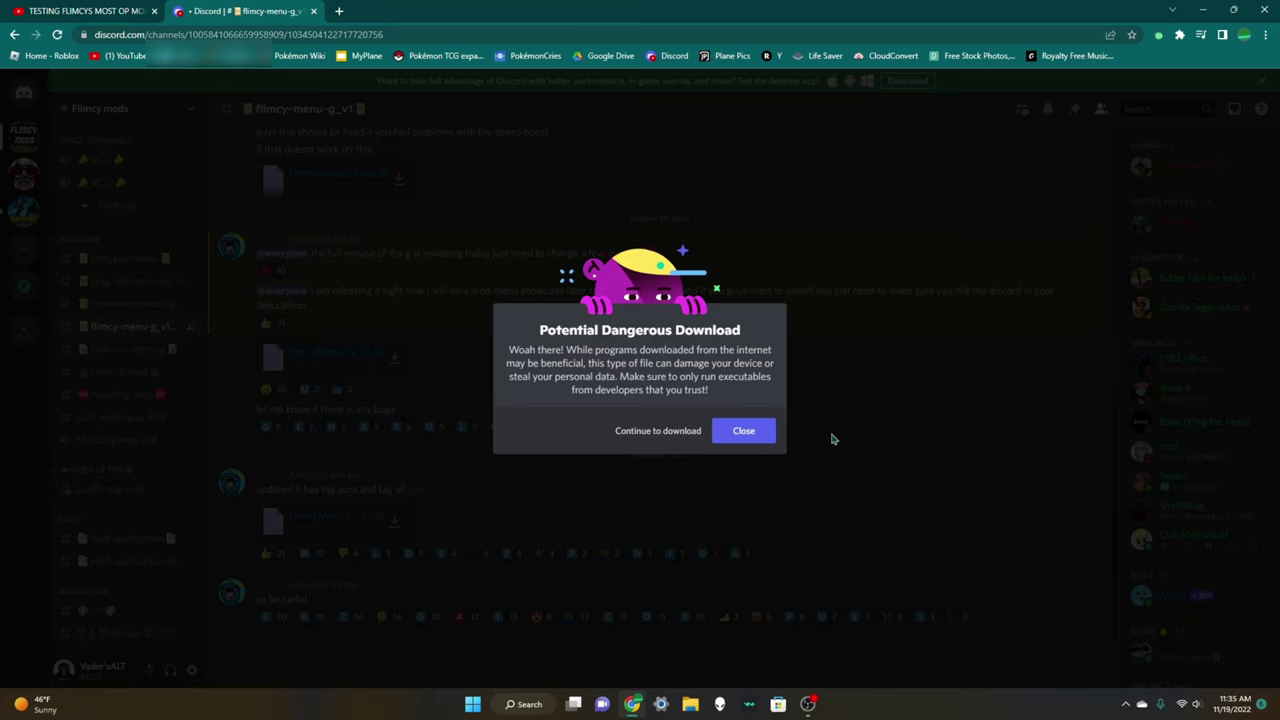
click(677, 437)
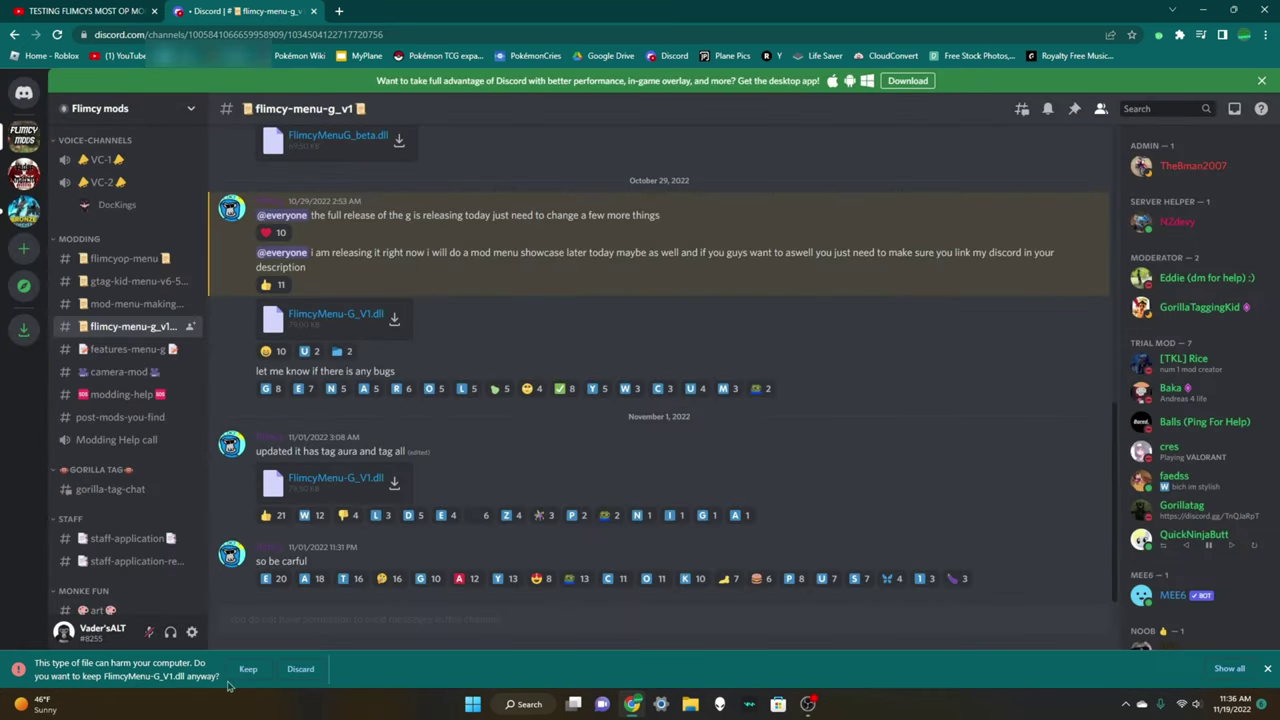
click(245, 669)
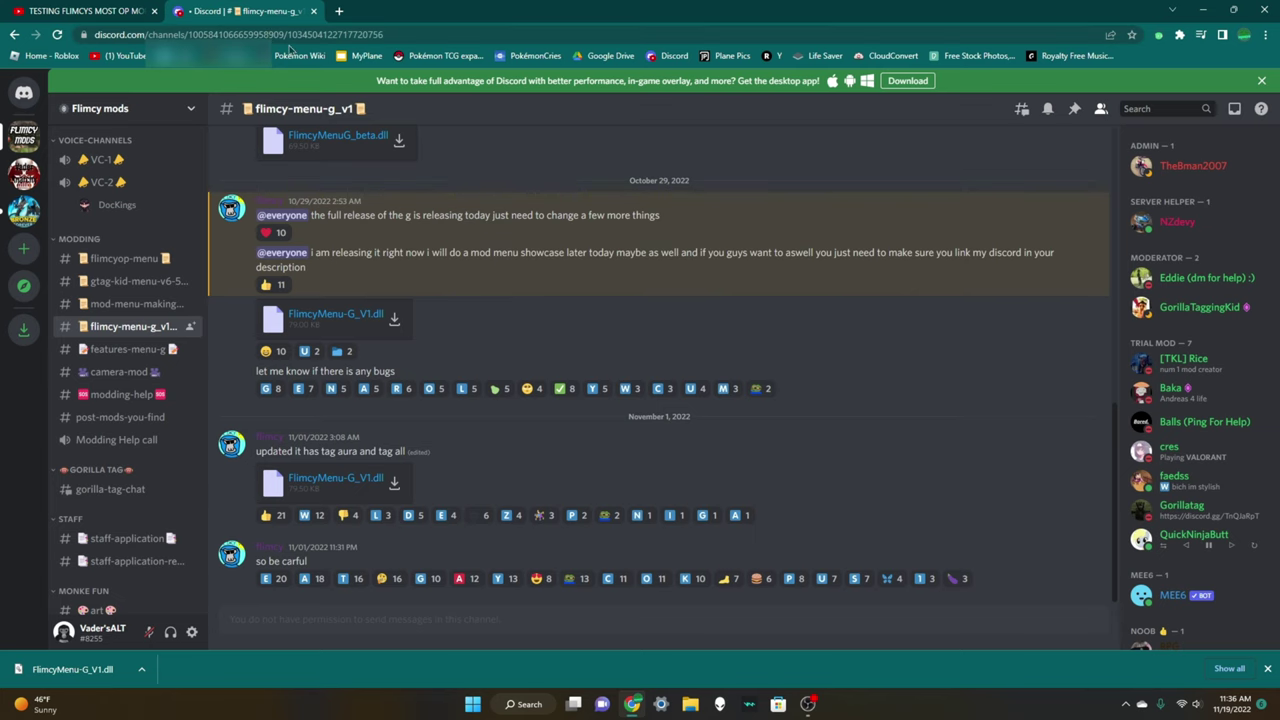
- Switch to Steam, search the store for "gorilla tag" and open the free Gorilla Tag game's store page
key(super+d)
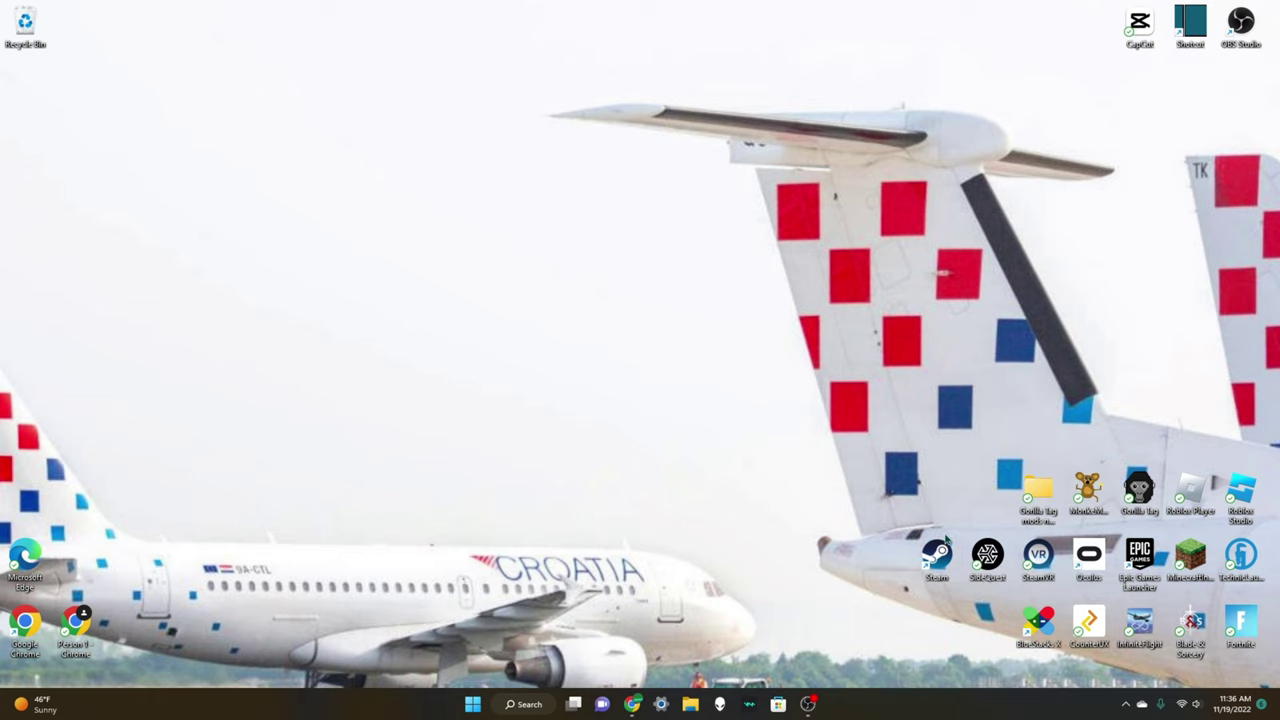
double_click(945, 550)
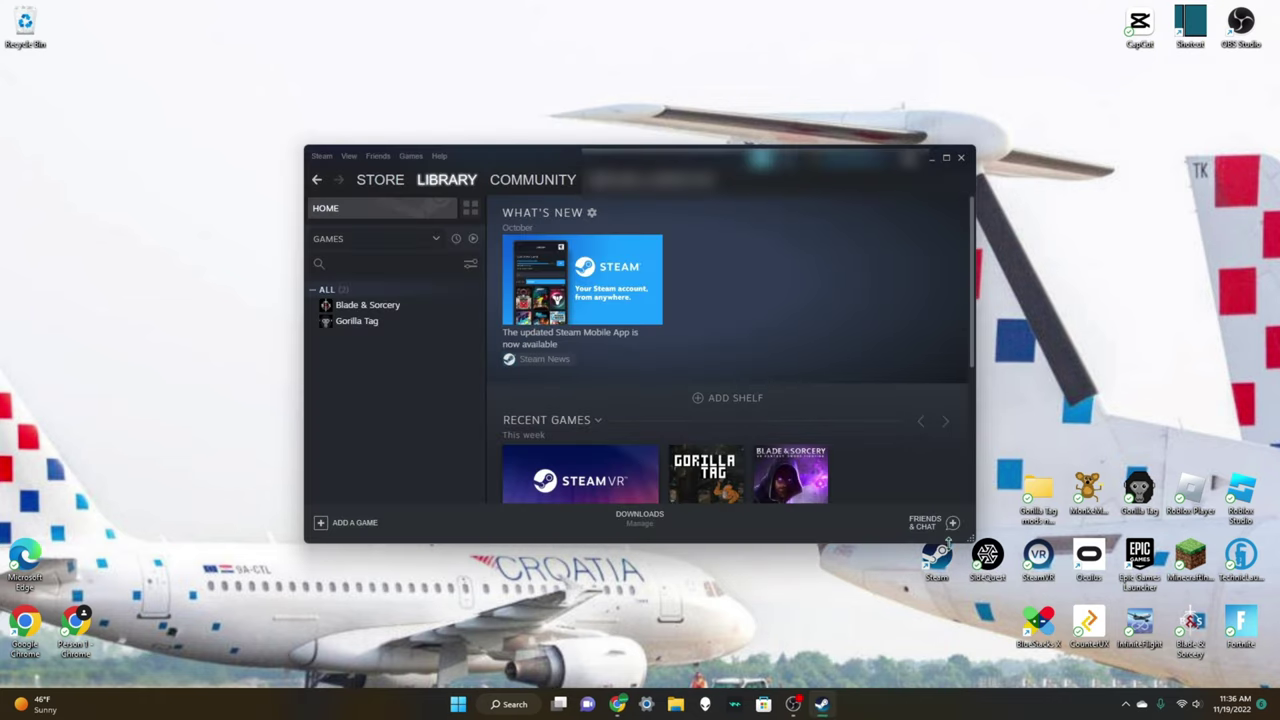
click(390, 180)
click(903, 229)
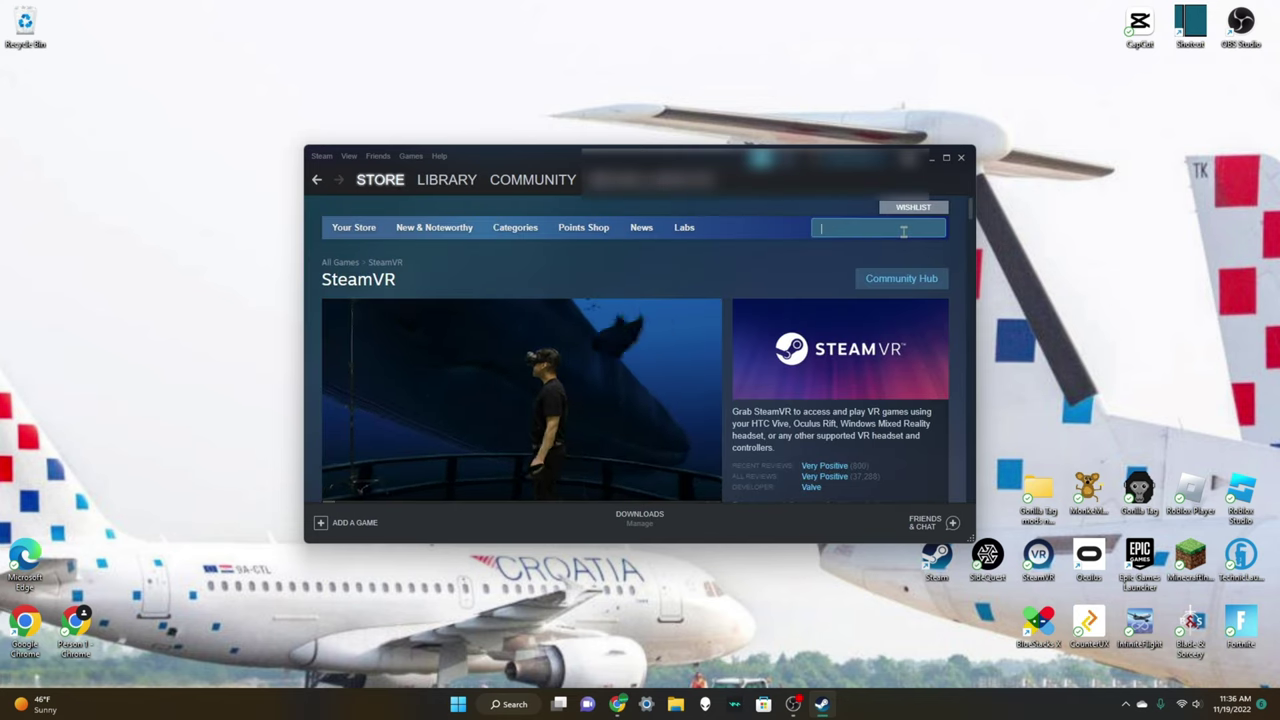
text(gorilla)
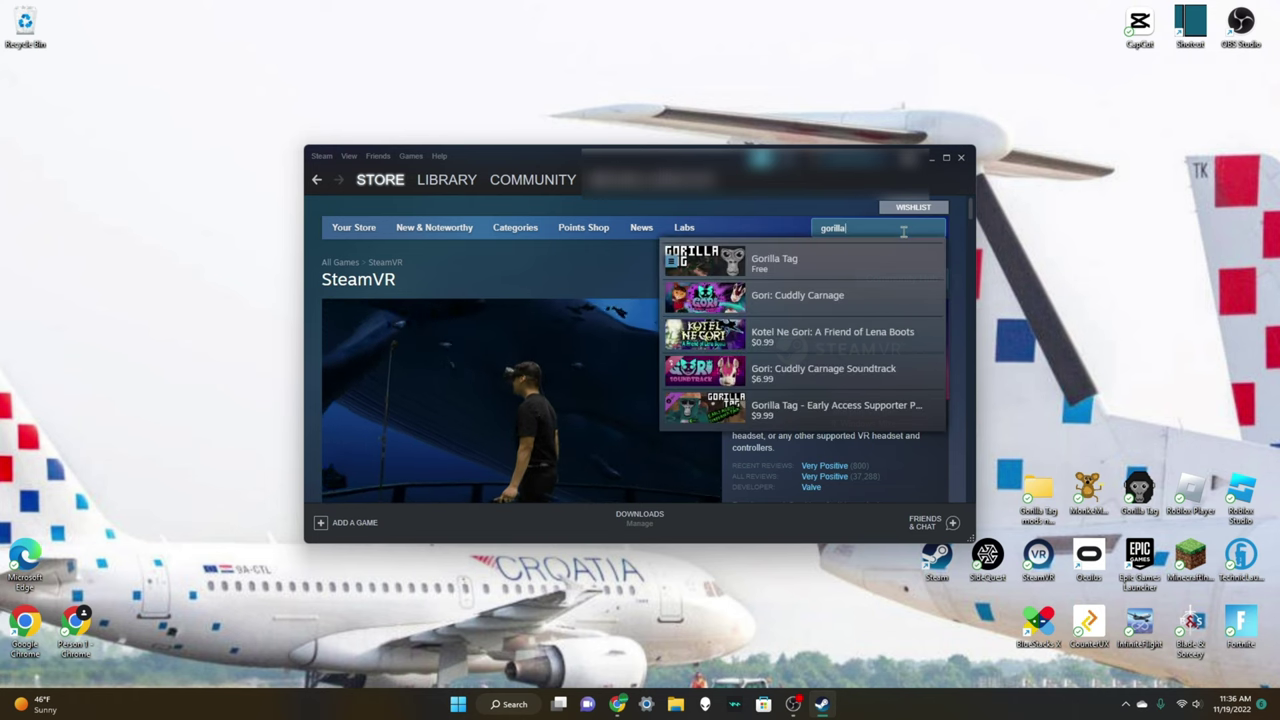
text( tag)
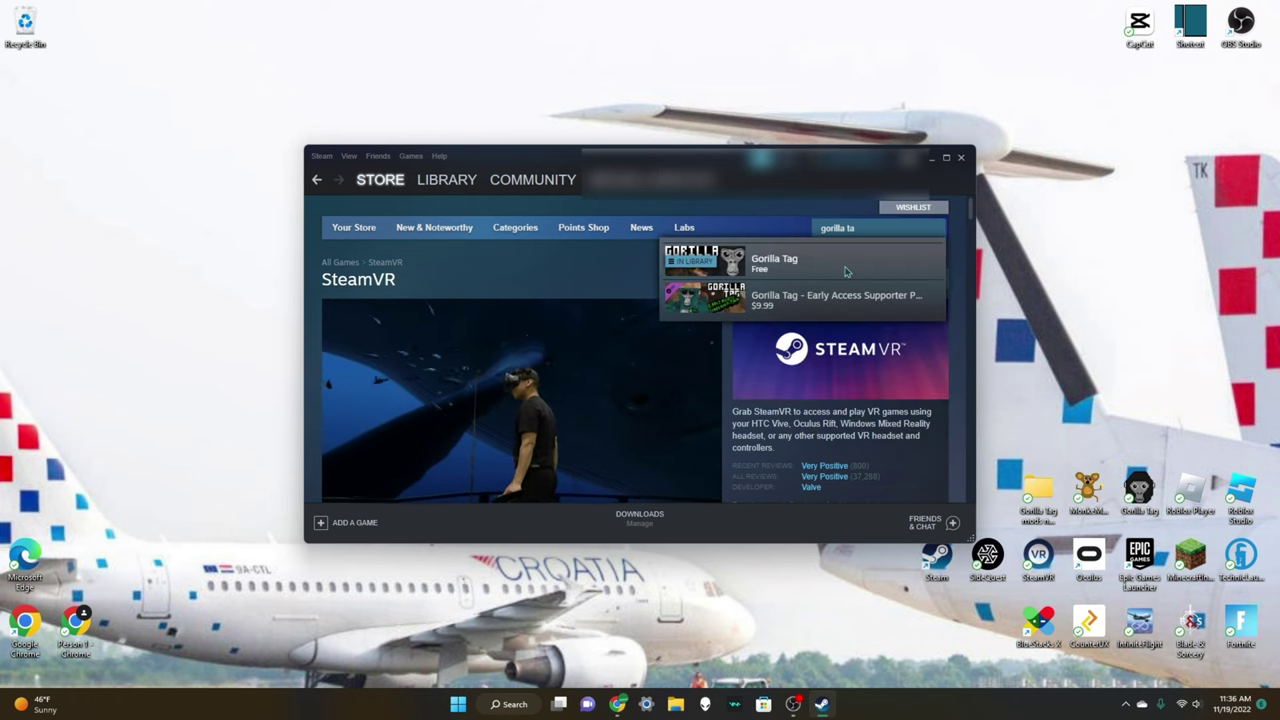
click(800, 262)
scroll(745, 497, down, 5)
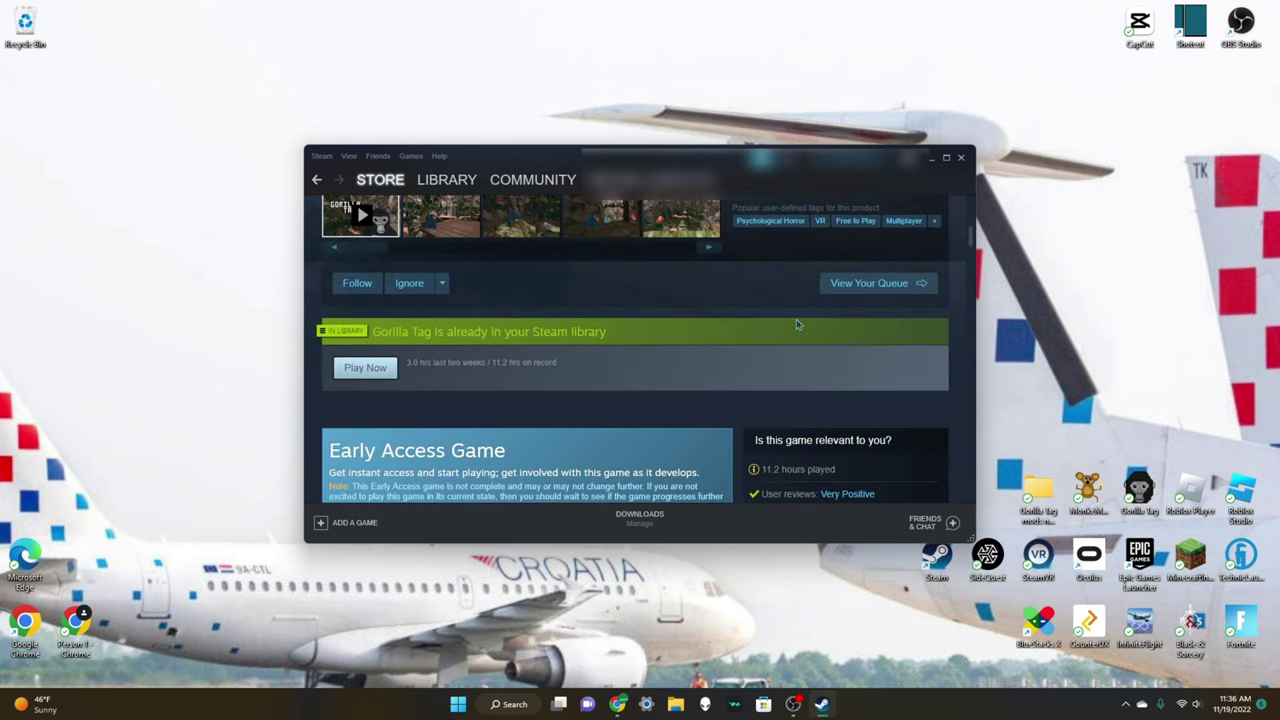
scroll(800, 400, up, 2)
scroll(790, 465, up, 1)
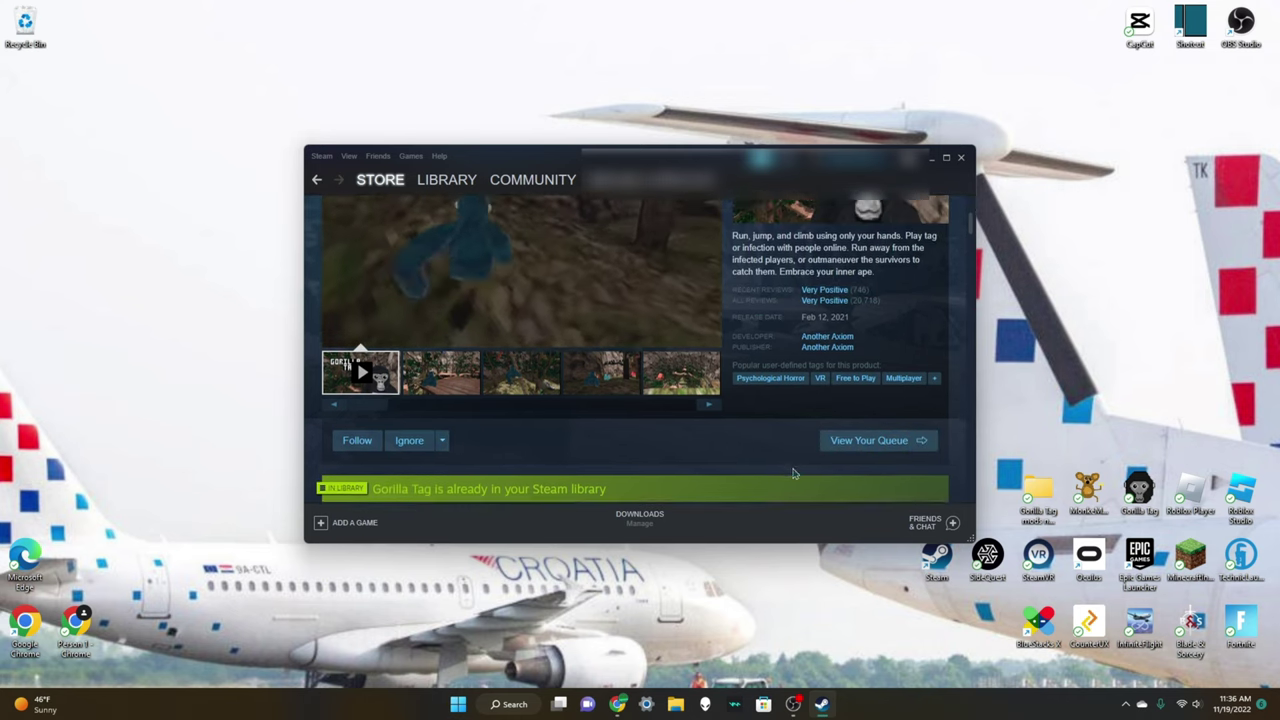
scroll(781, 480, up, 1)
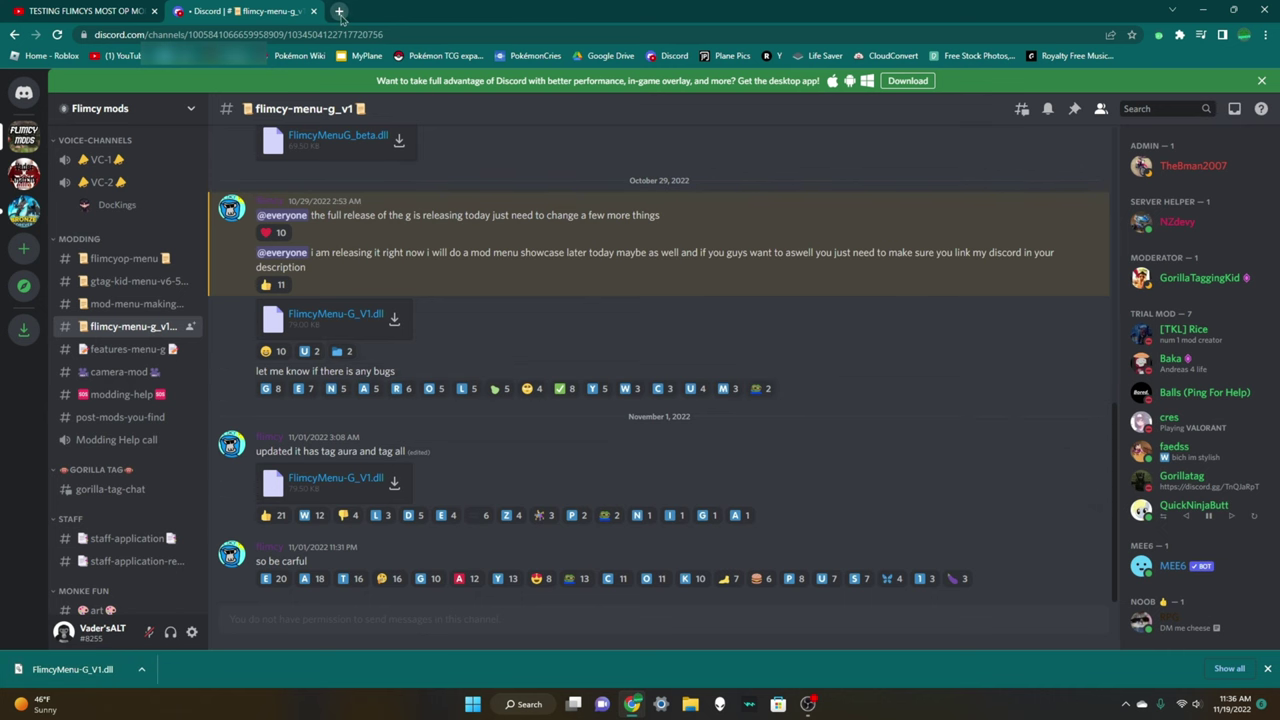
- Search Google in a new browser tab for "monke mod manager" and open the DeadlyKitten/MonkeModManager GitHub repository
click(339, 11)
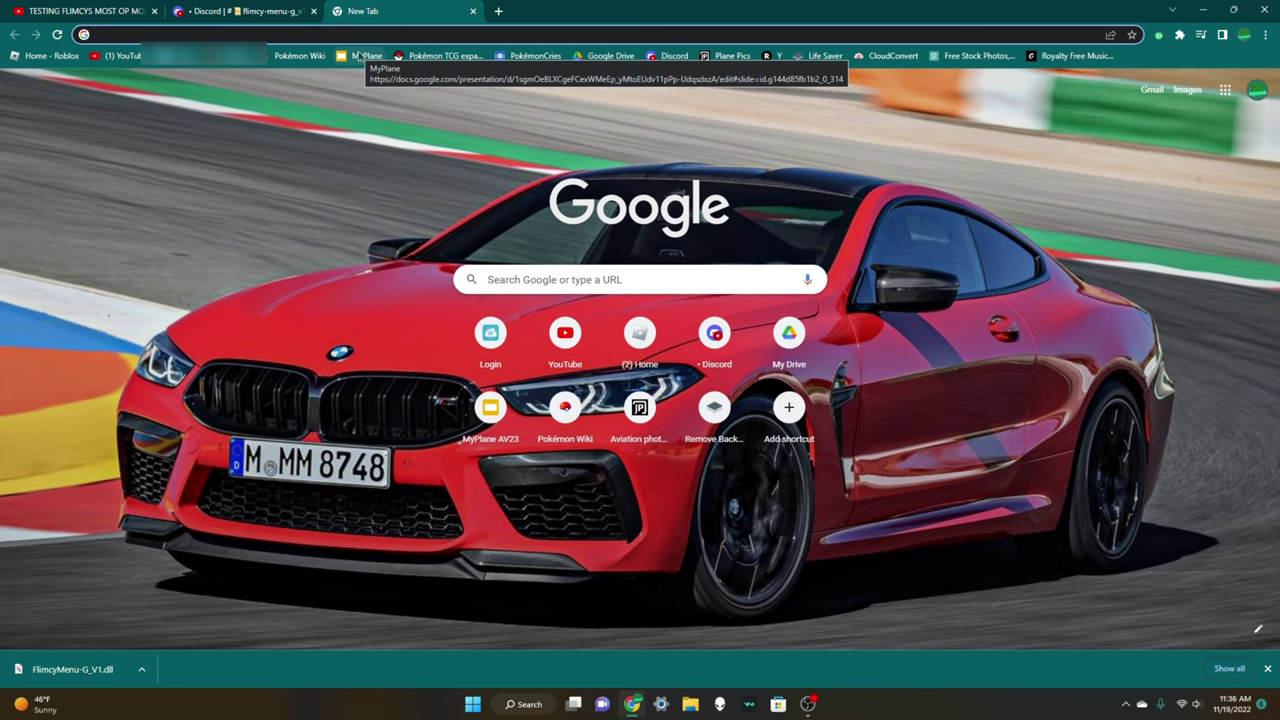
text(monke)
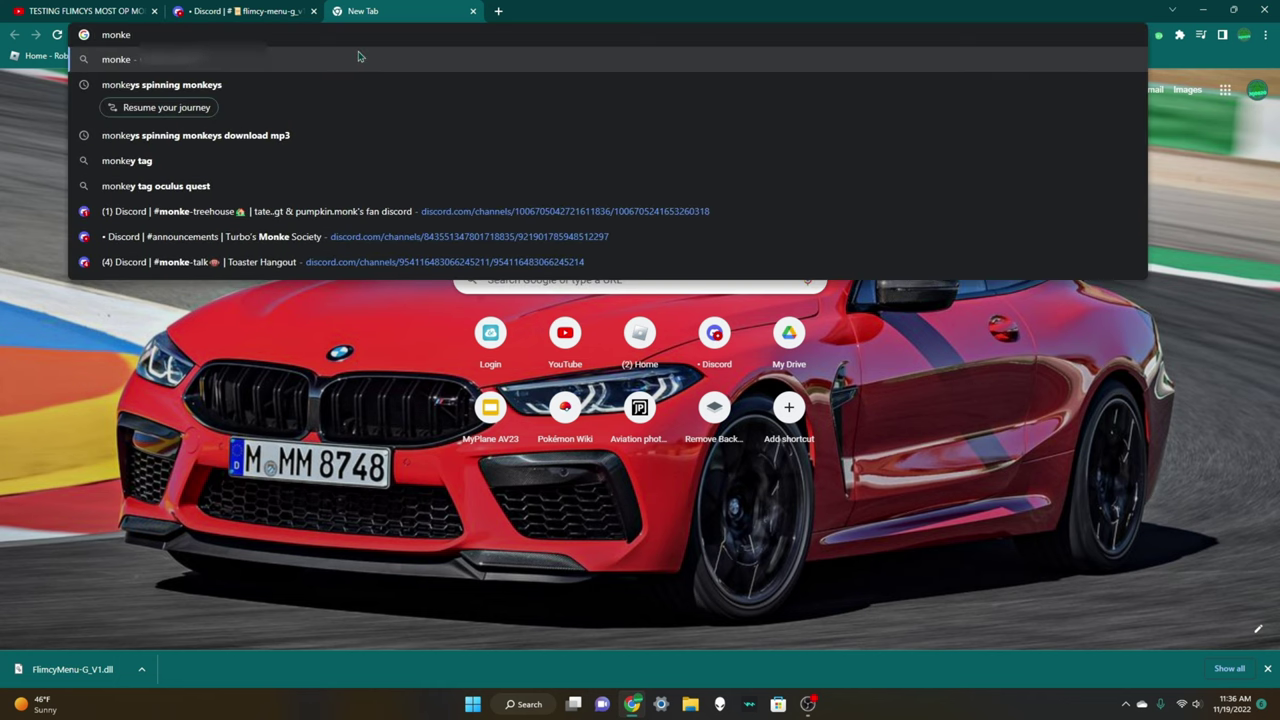
text( mod manager)
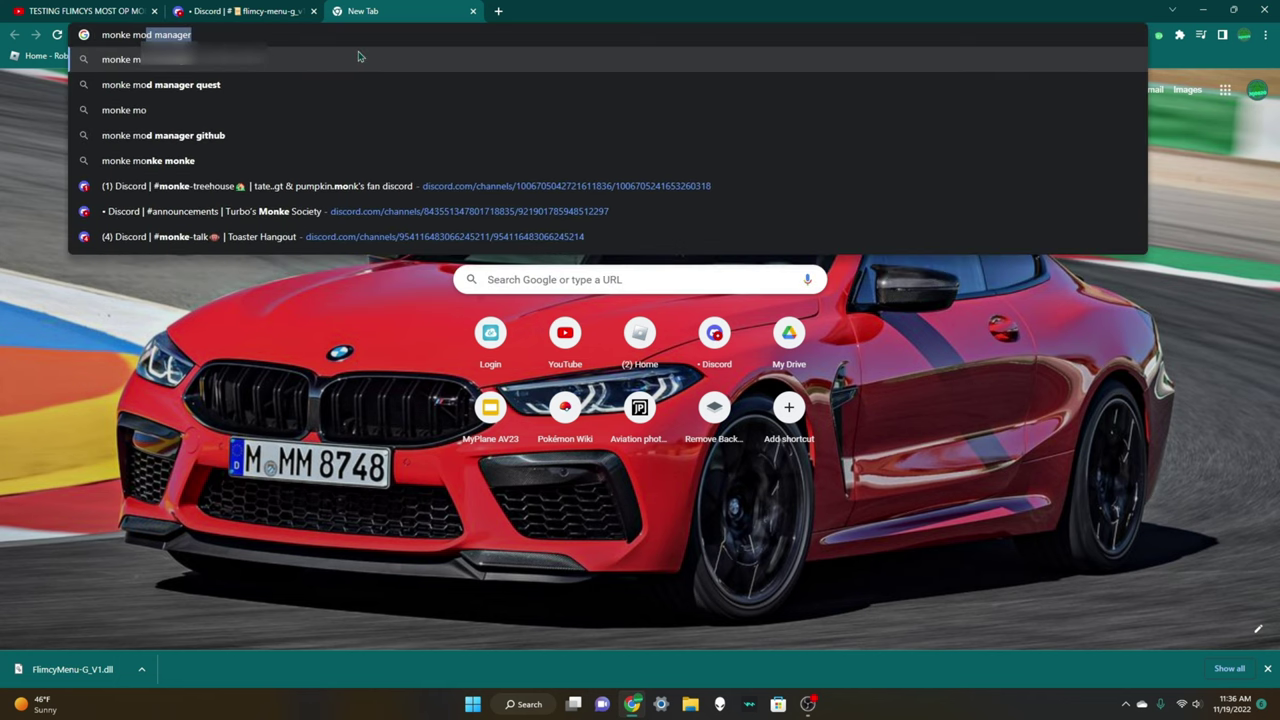
key(Return)
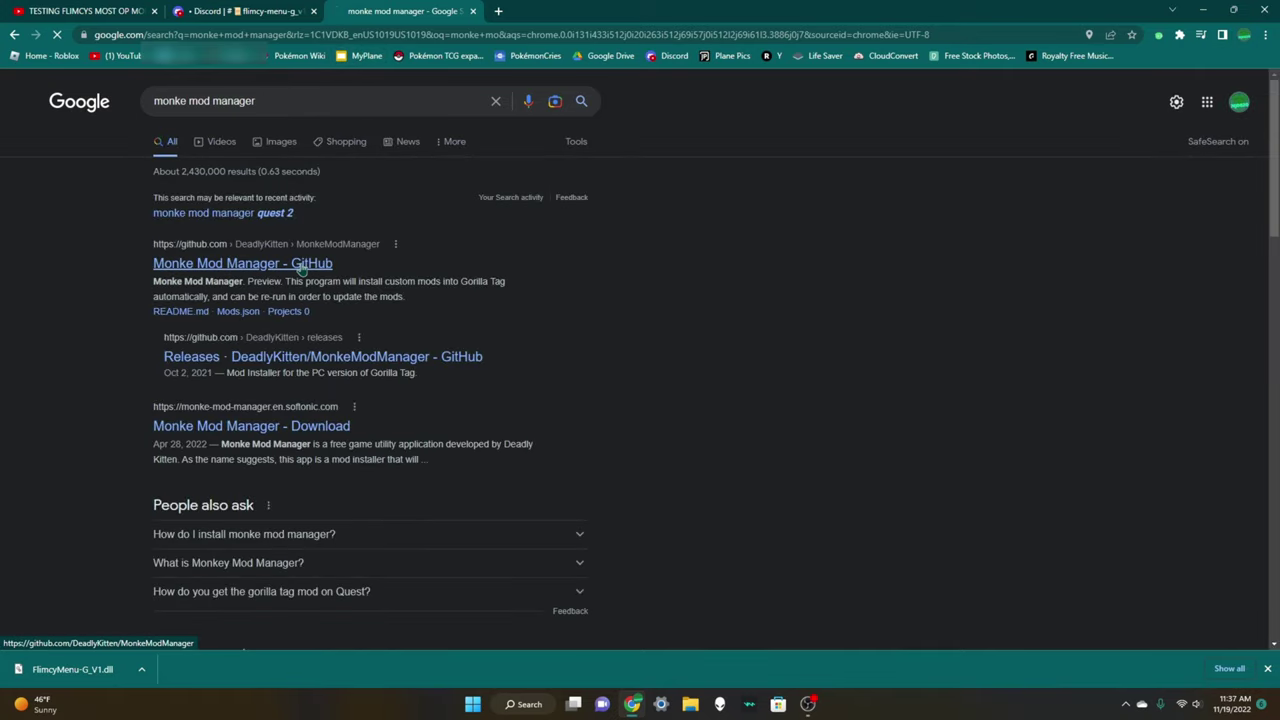
click(301, 266)
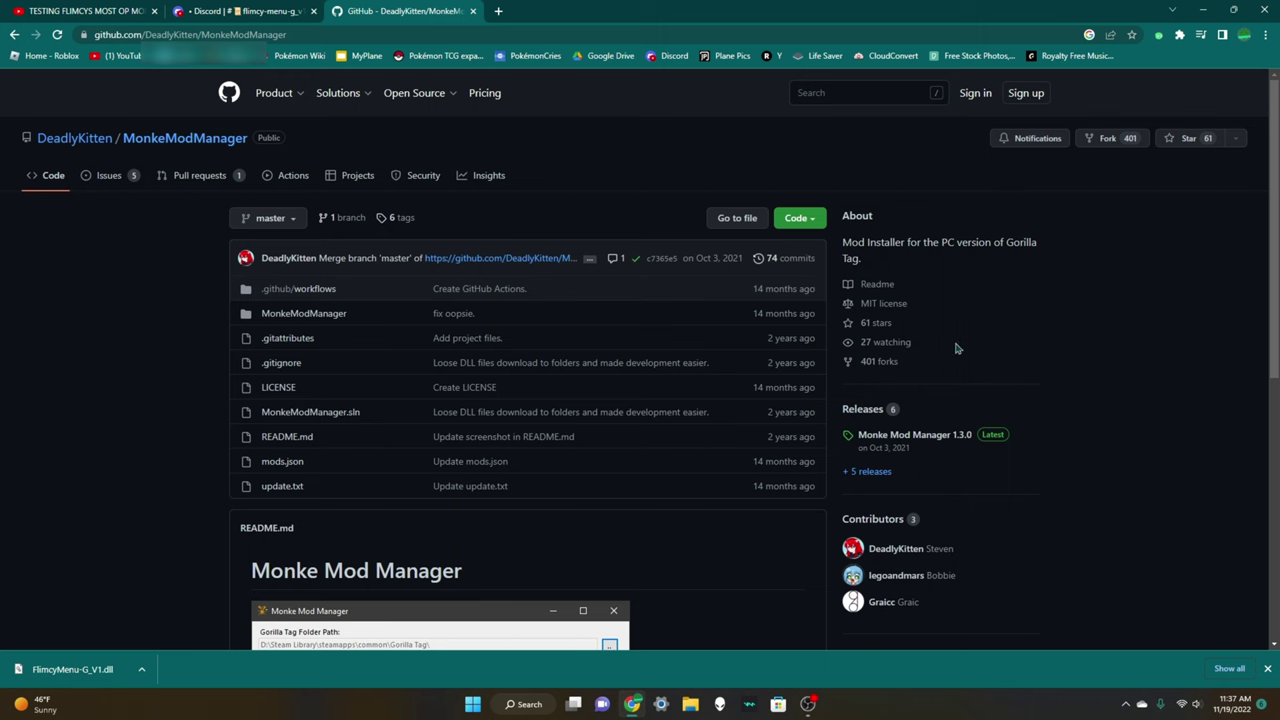
- Download MonkeModManager.exe from the repository's latest release, Monke Mod Manager 1.3.0, and run it
scroll(890, 420, down, 2)
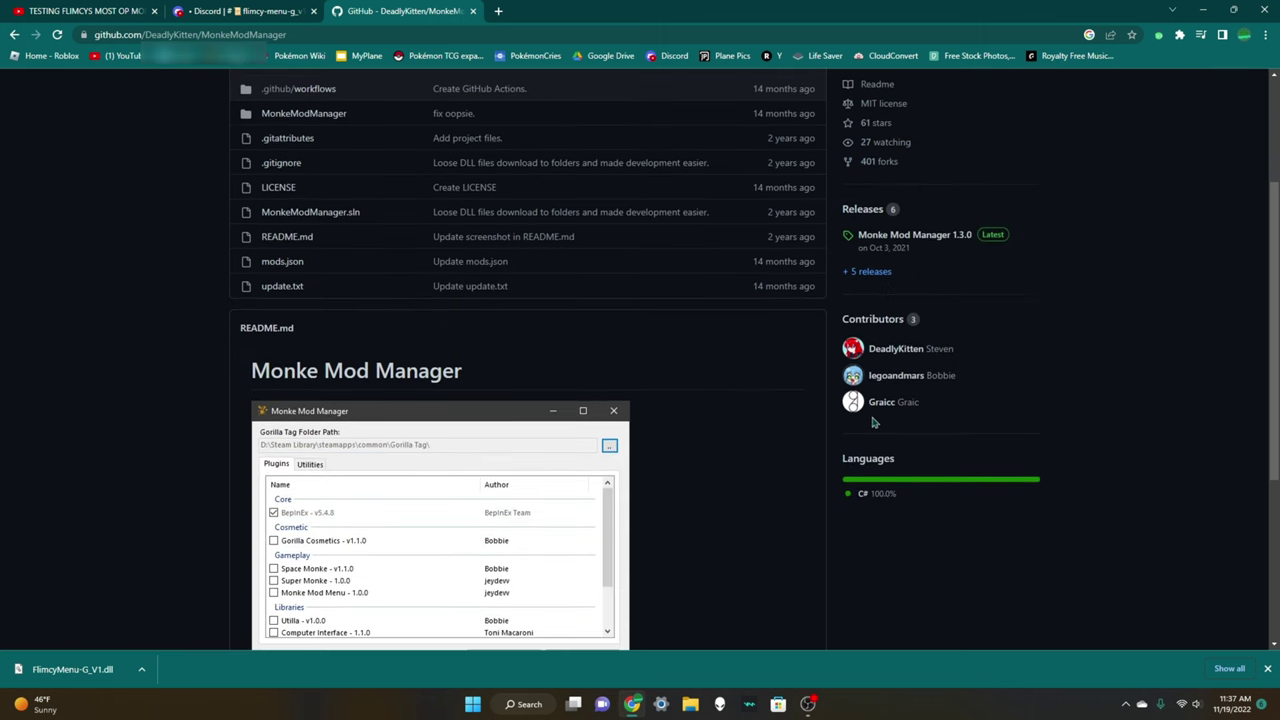
scroll(872, 422, up, 2)
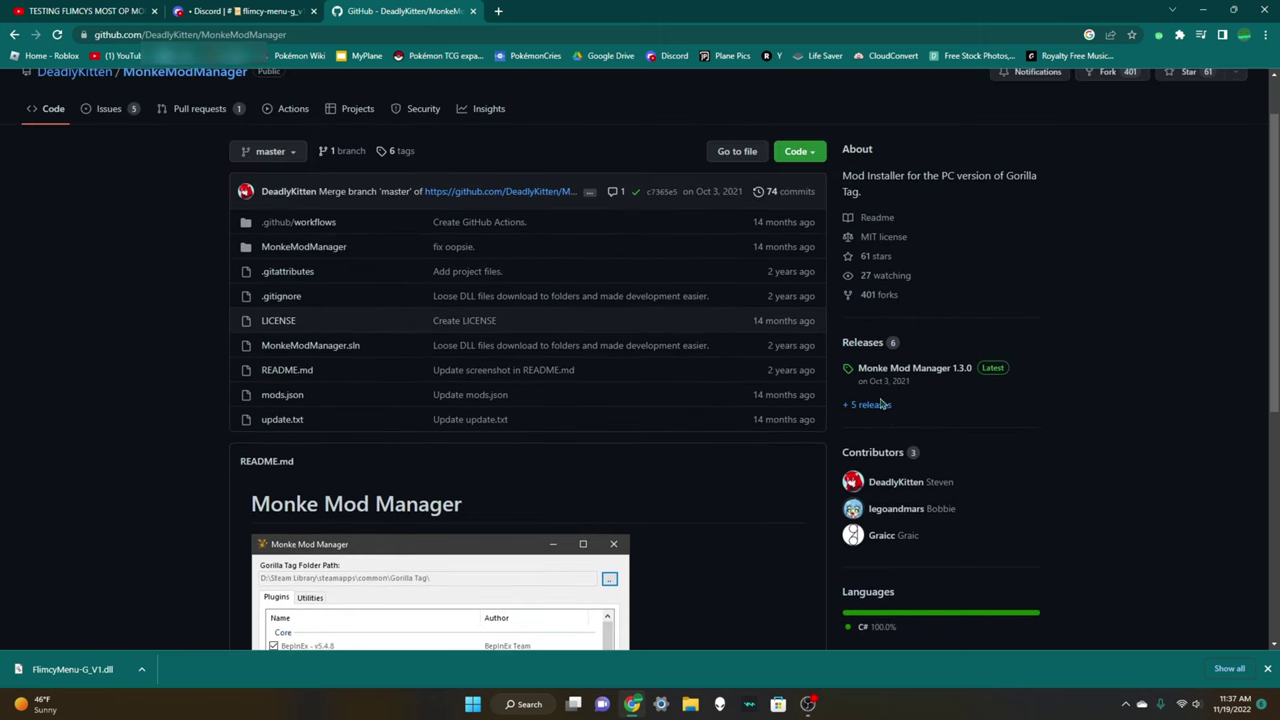
click(881, 404)
scroll(643, 357, down, 5)
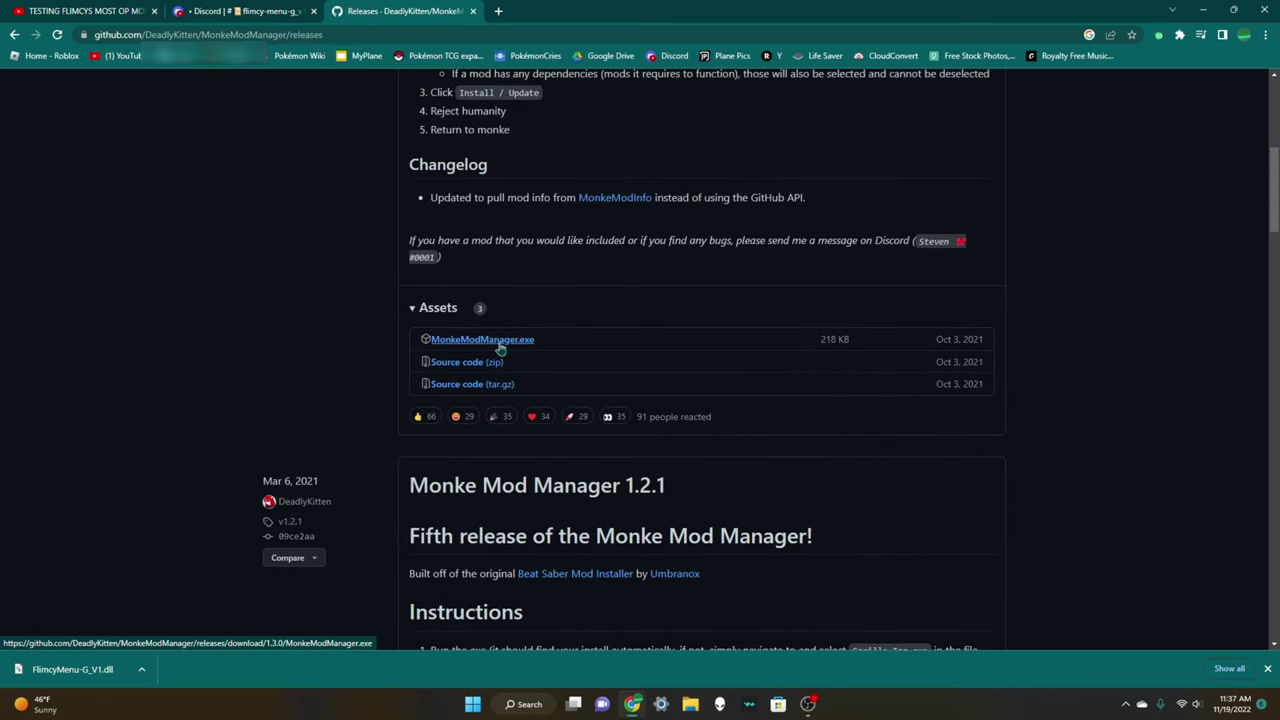
click(500, 343)
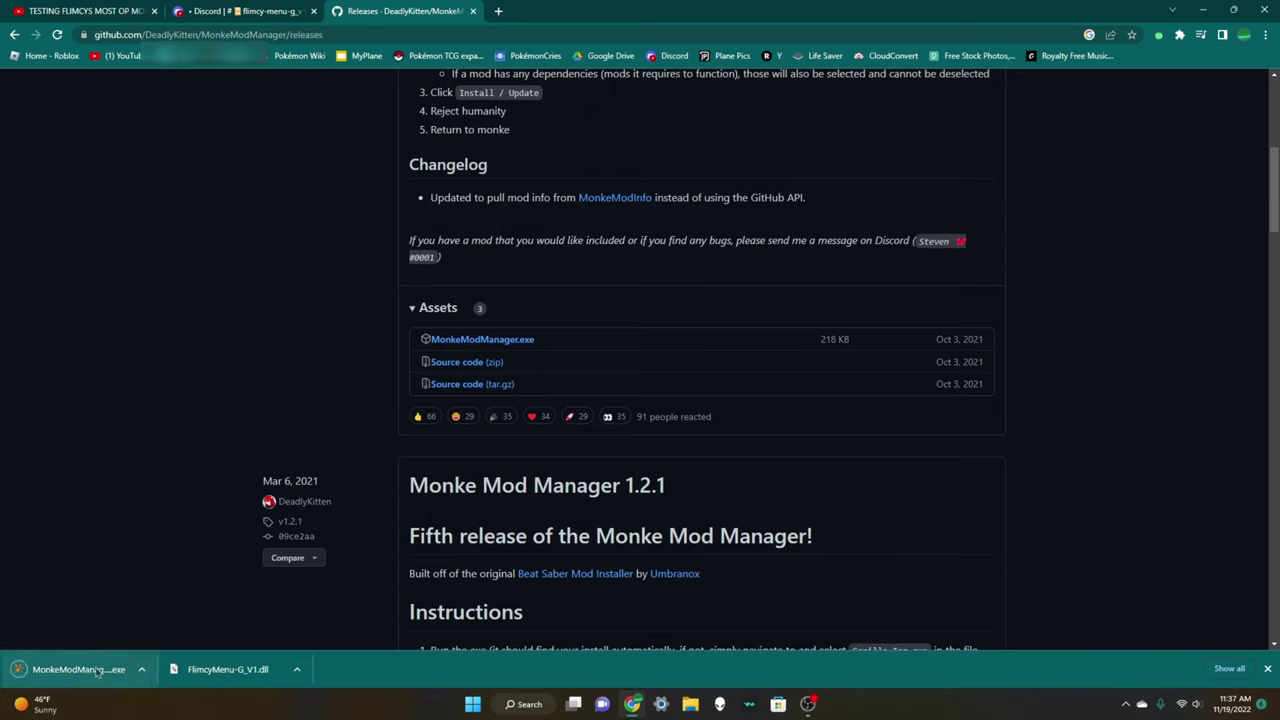
click(141, 669)
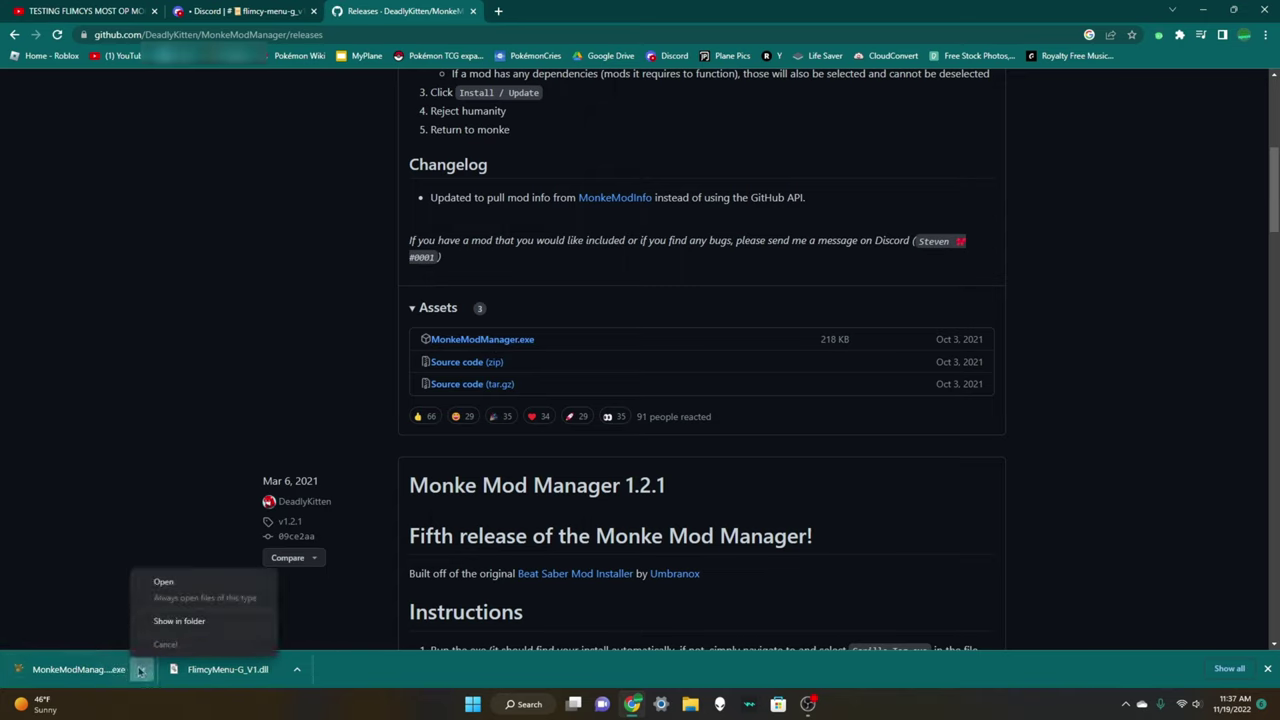
click(212, 580)
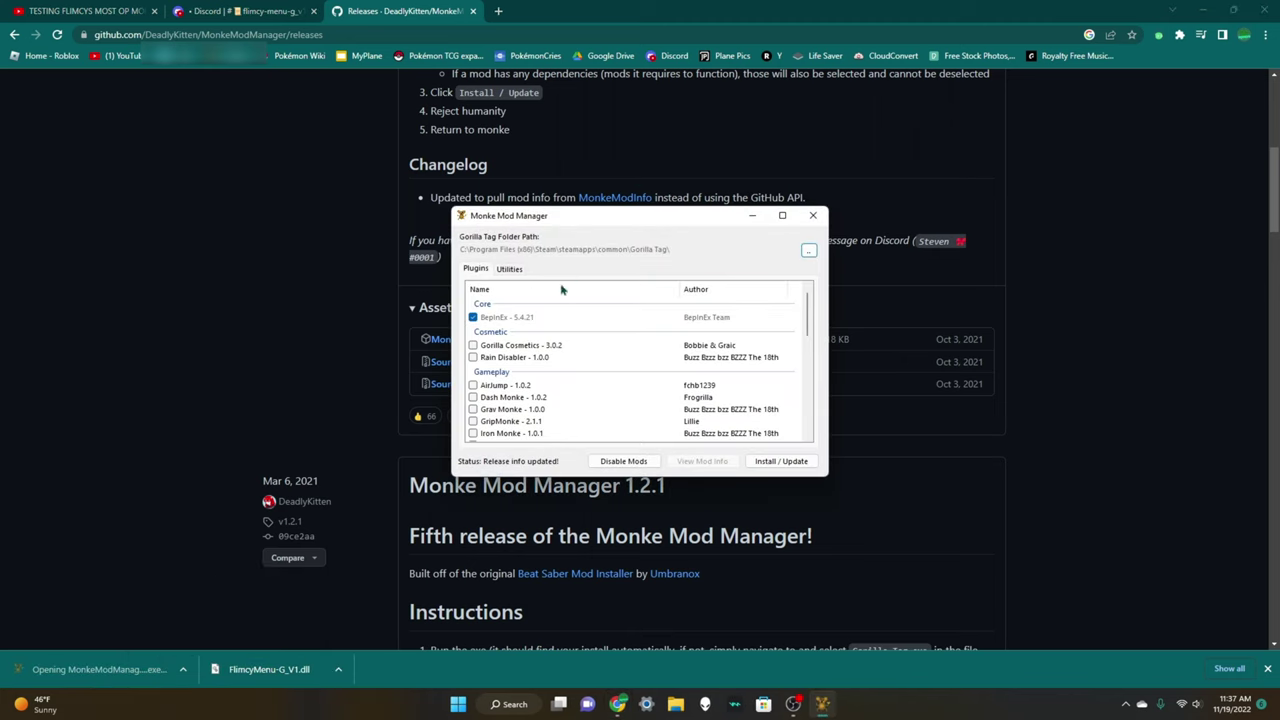
- Review the available plugins, select Utilla 1.6.6 under Libraries and install it together with BepInEx
scroll(600, 343, down, 10)
scroll(600, 343, up, 9)
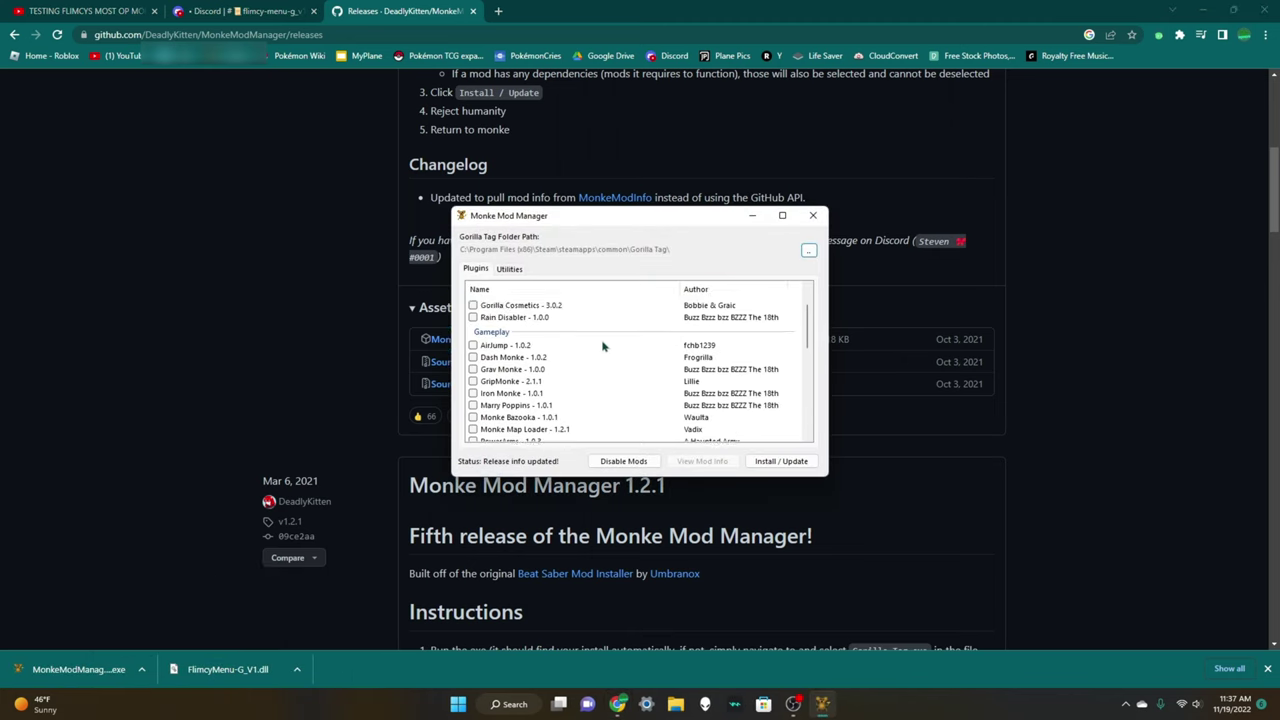
scroll(590, 350, up, 2)
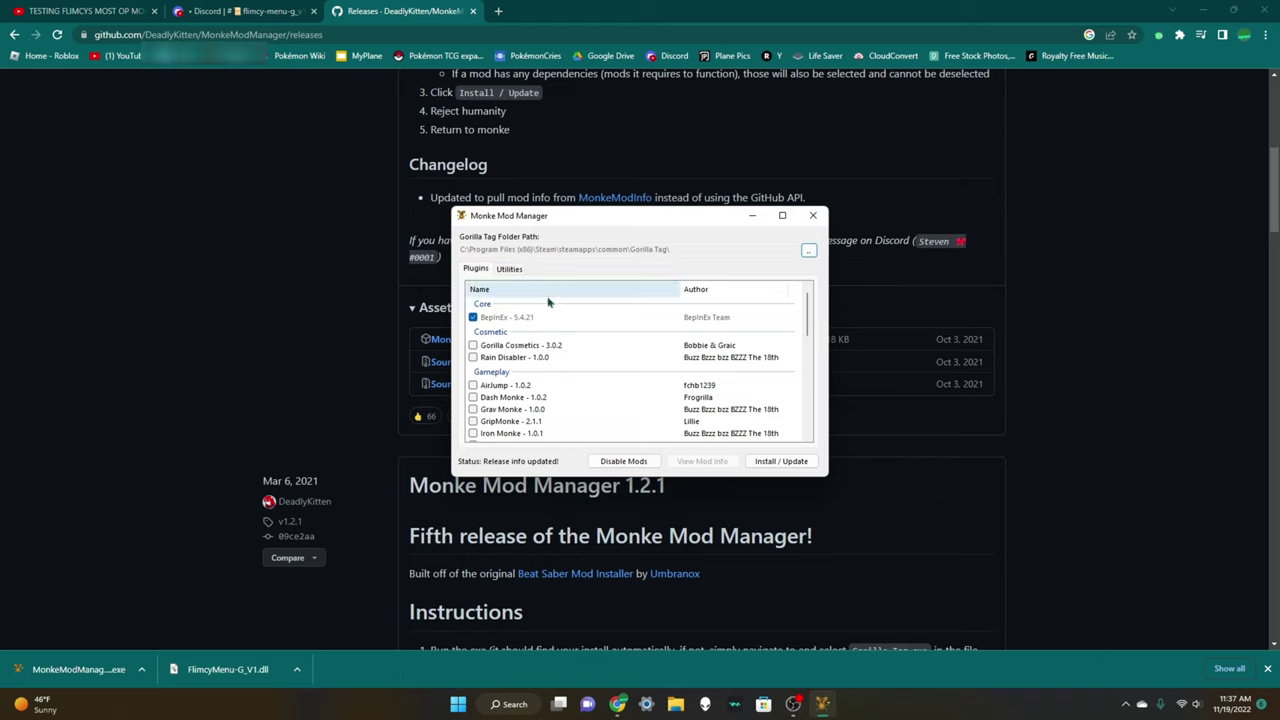
scroll(500, 330, down, 5)
scroll(491, 360, up, 5)
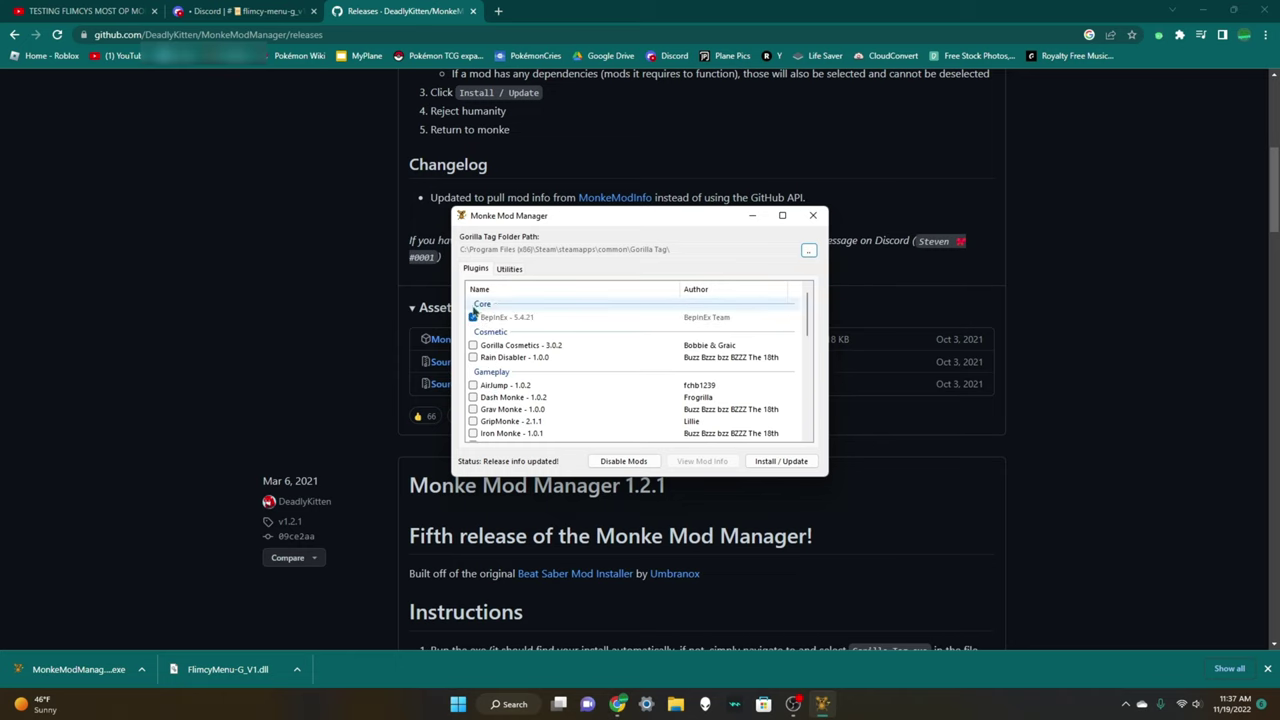
scroll(511, 330, down, 10)
scroll(540, 368, down, 5)
scroll(535, 380, up, 1)
scroll(540, 392, down, 1)
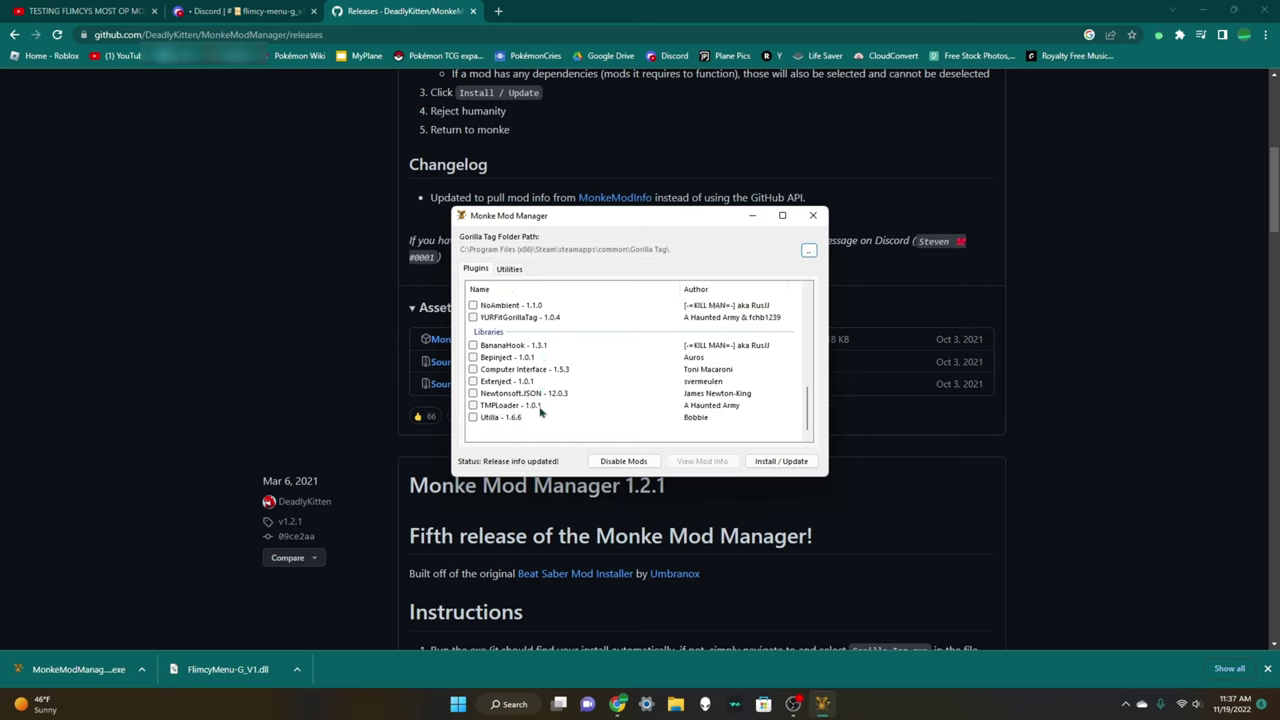
click(473, 417)
scroll(507, 420, up, 6)
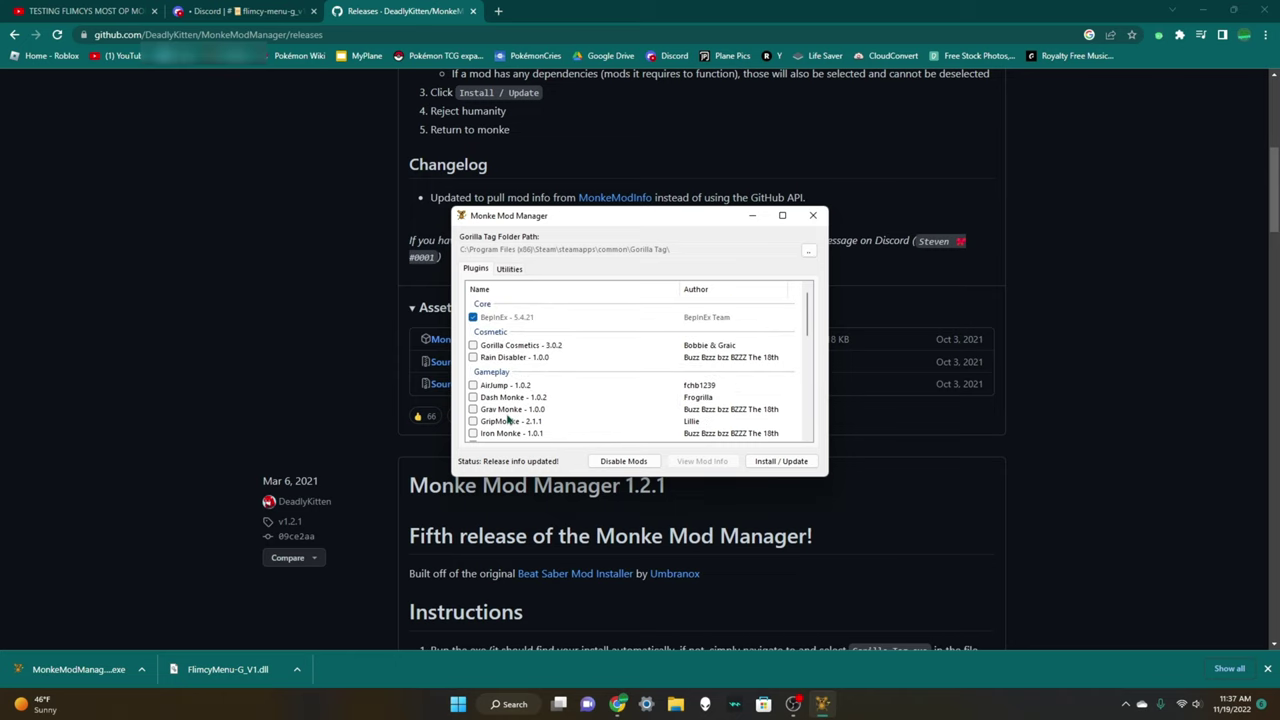
click(795, 462)
- Open Gorilla Tag's BepInEx folder from the mod manager's utilities and go into its plugins folder
click(510, 270)
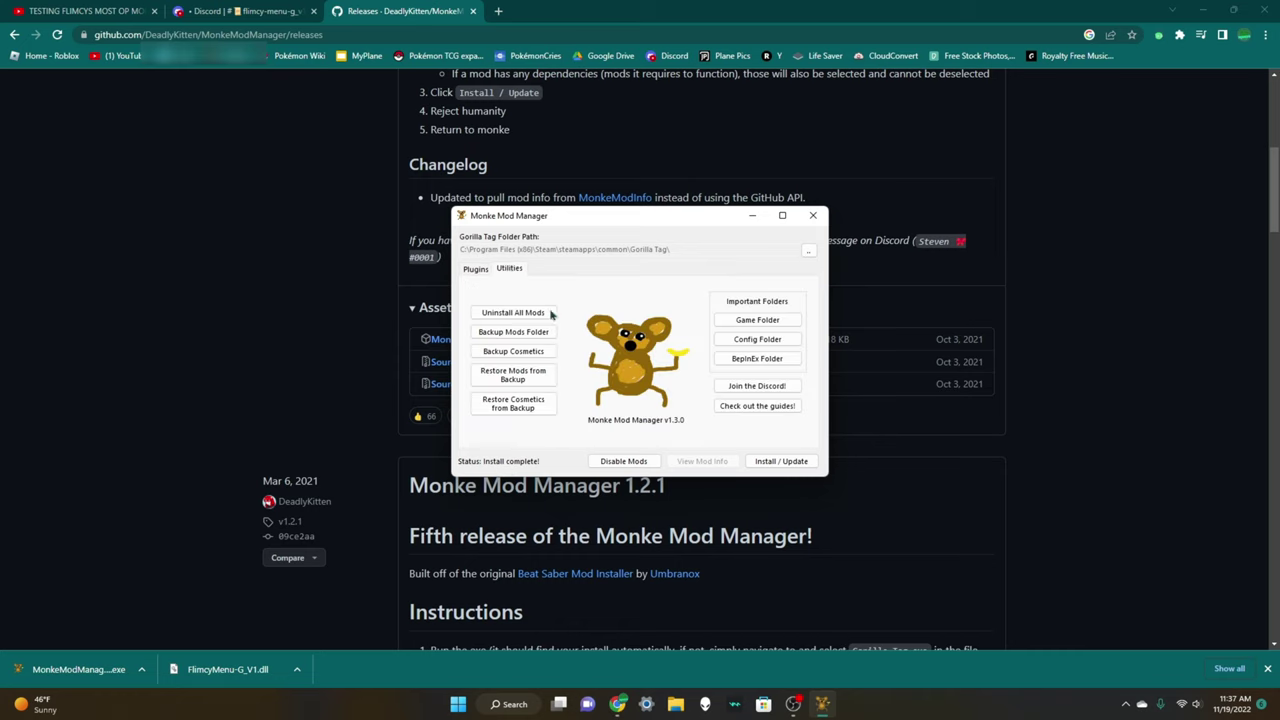
click(777, 360)
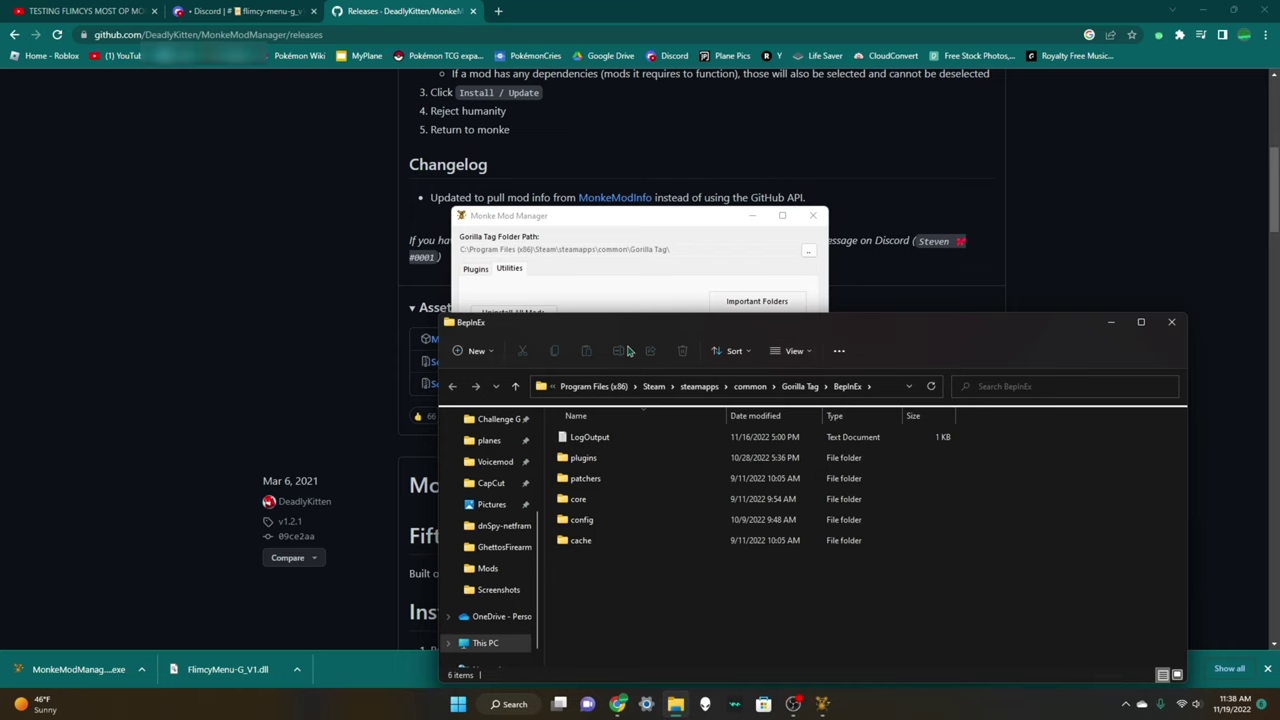
drag(538, 325, 384, 179)
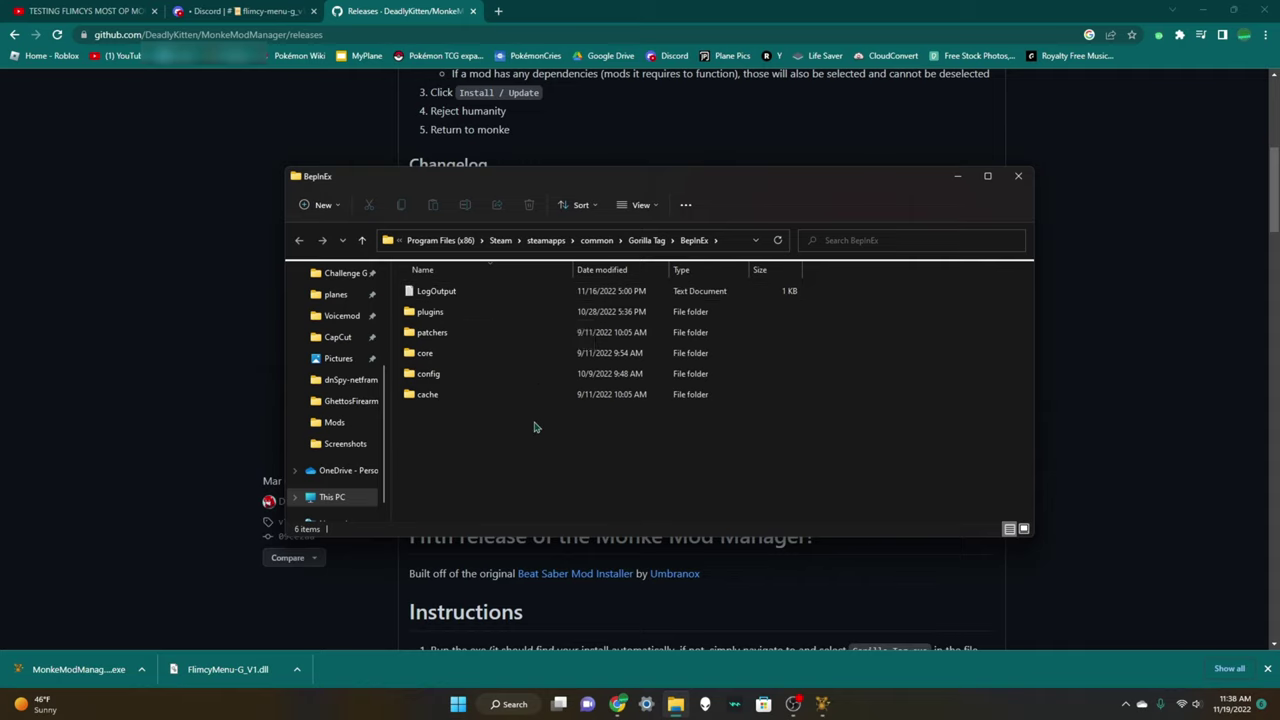
double_click(428, 313)
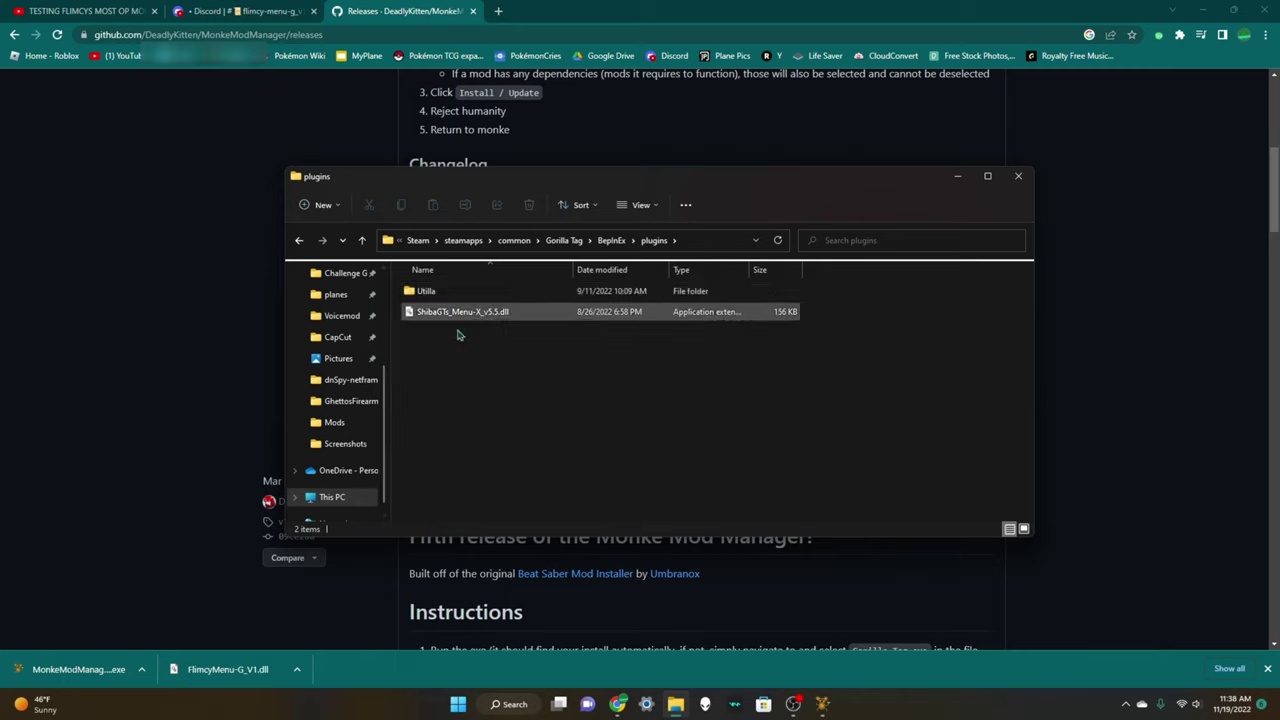
scroll(365, 368, up, 3)
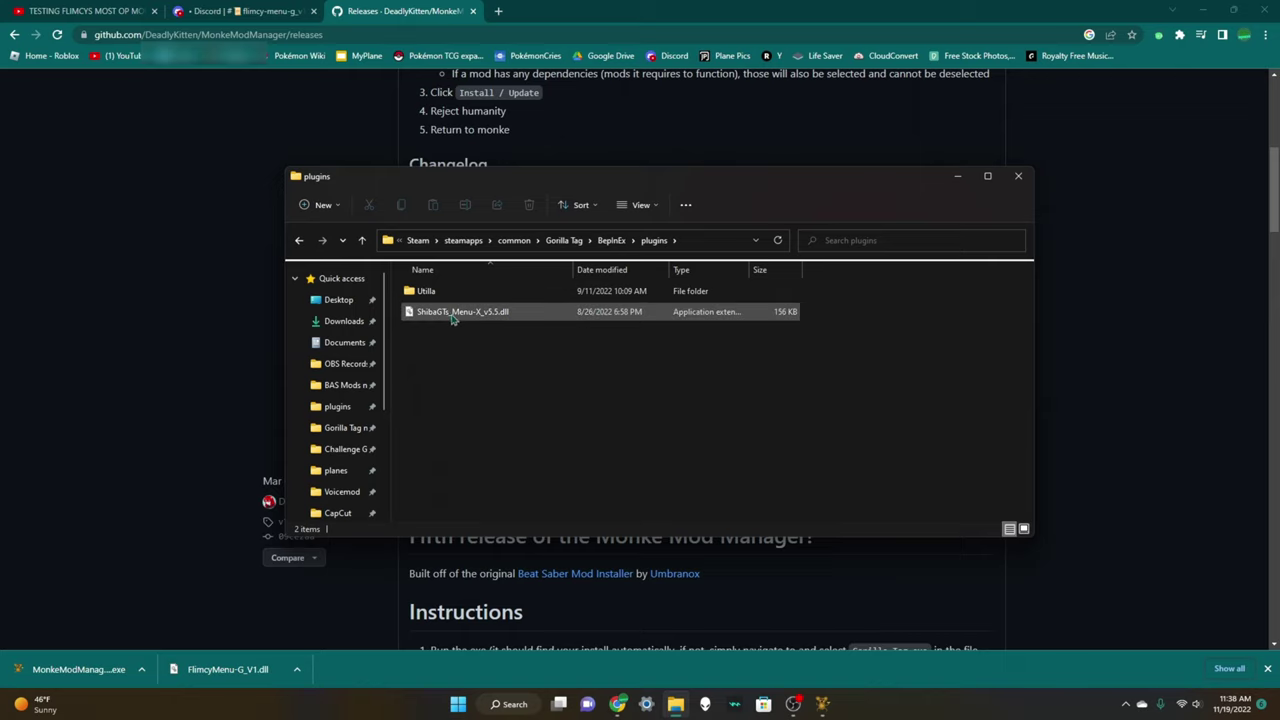
- Minimize the plugins folder and mod manager windows, dismiss the browser's download bar, and open the Downloads folder in a separate window
mouse_move(688, 706)
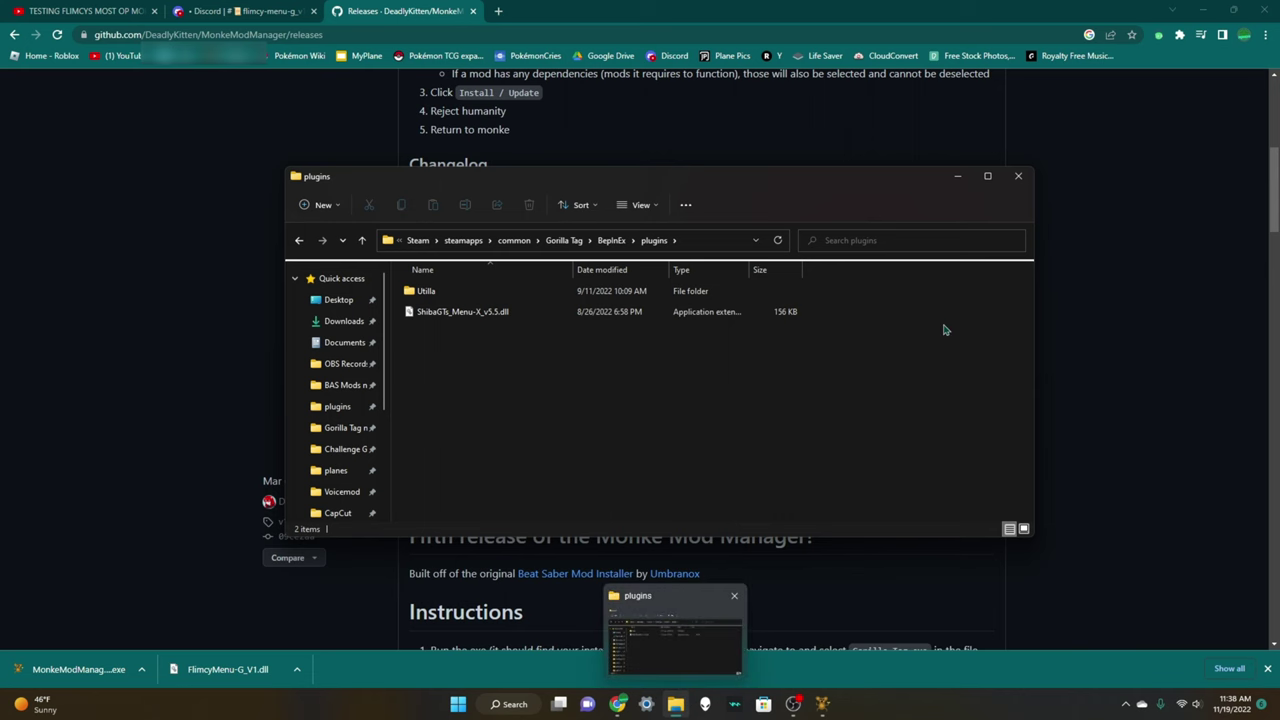
click(957, 176)
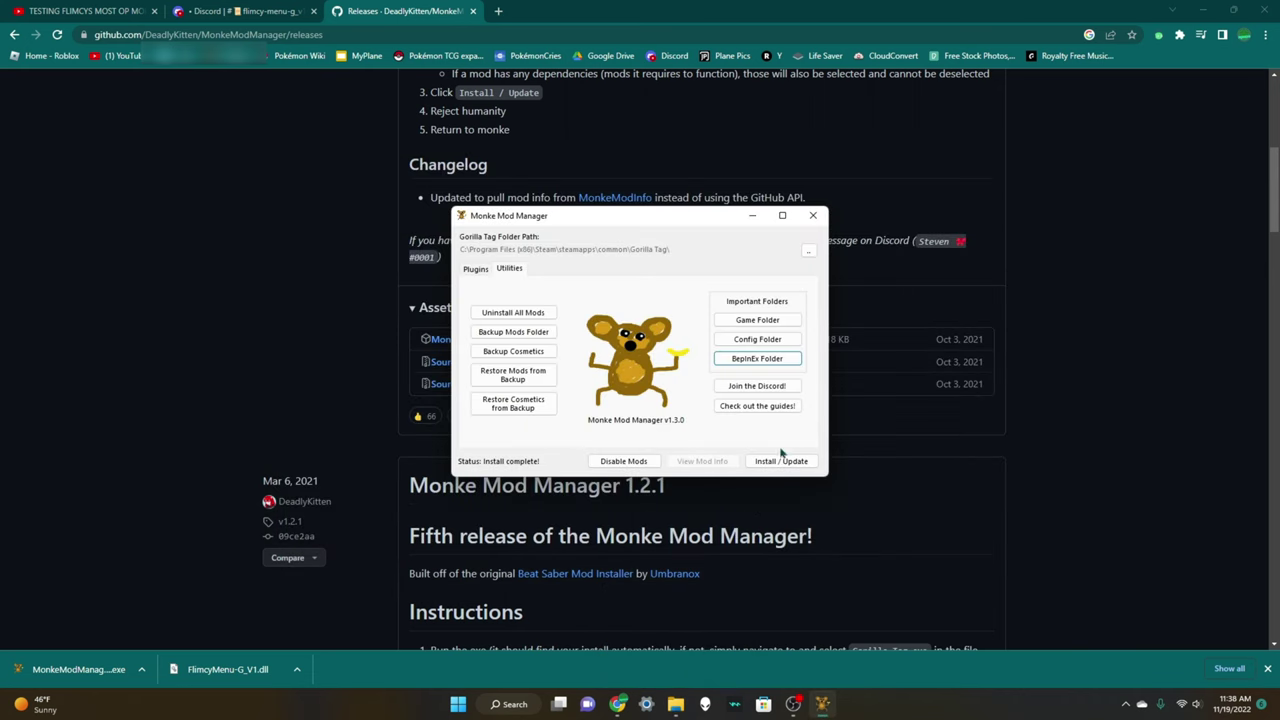
click(752, 215)
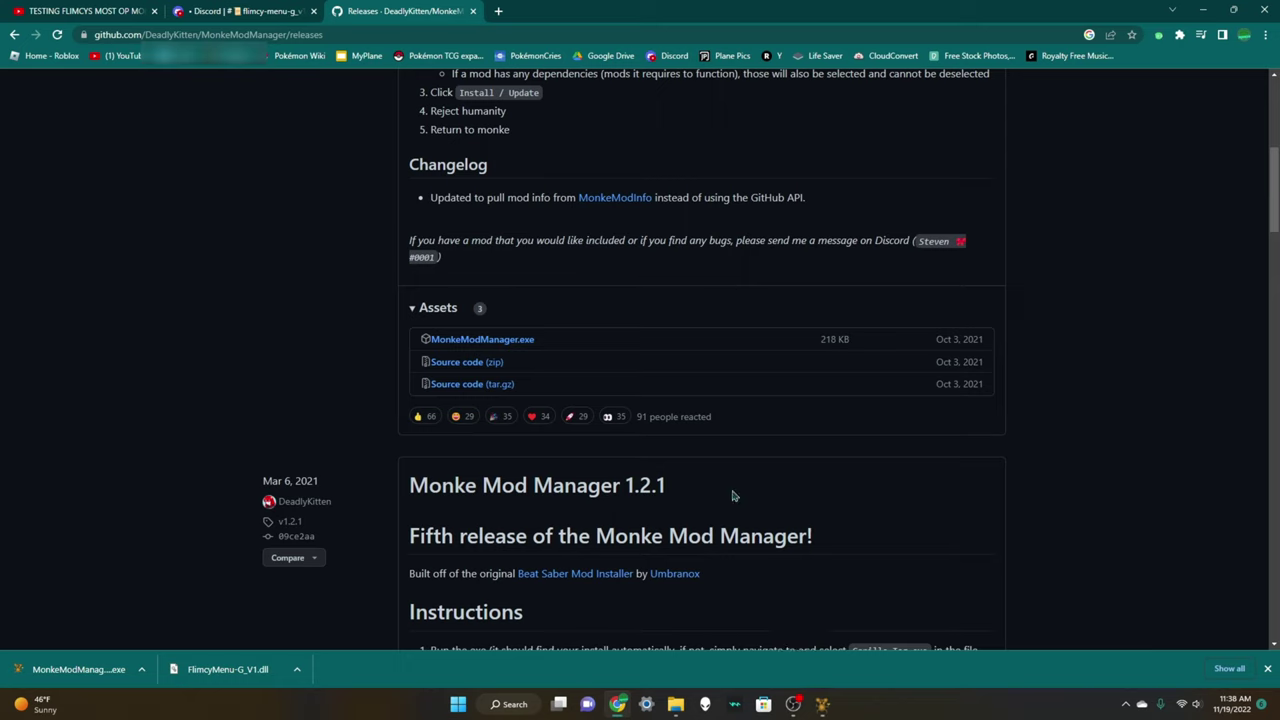
mouse_move(616, 711)
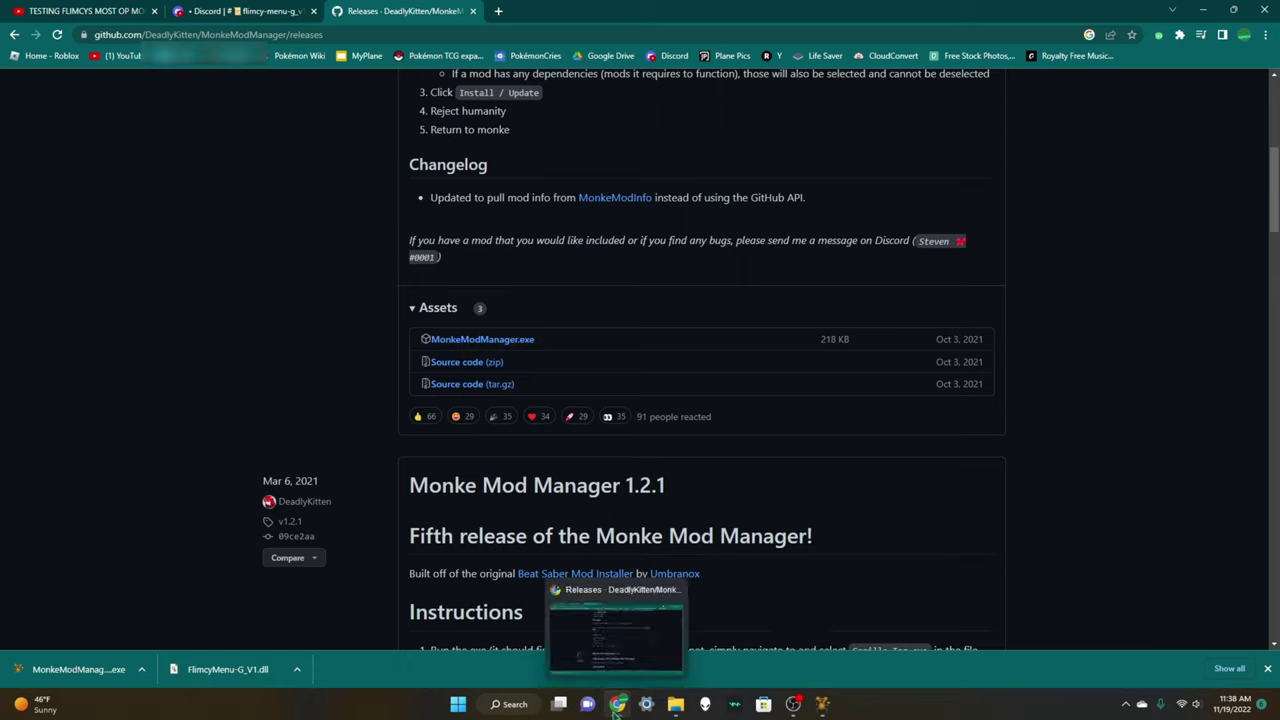
click(1267, 669)
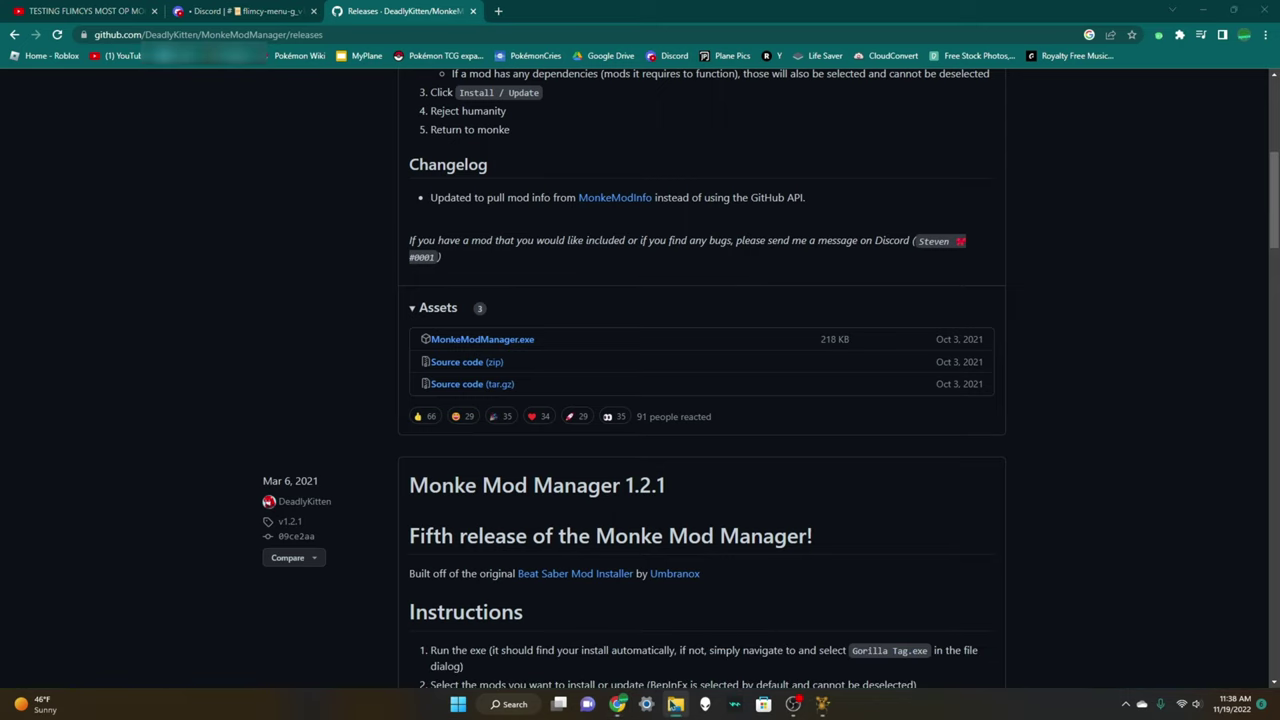
right_click(675, 704)
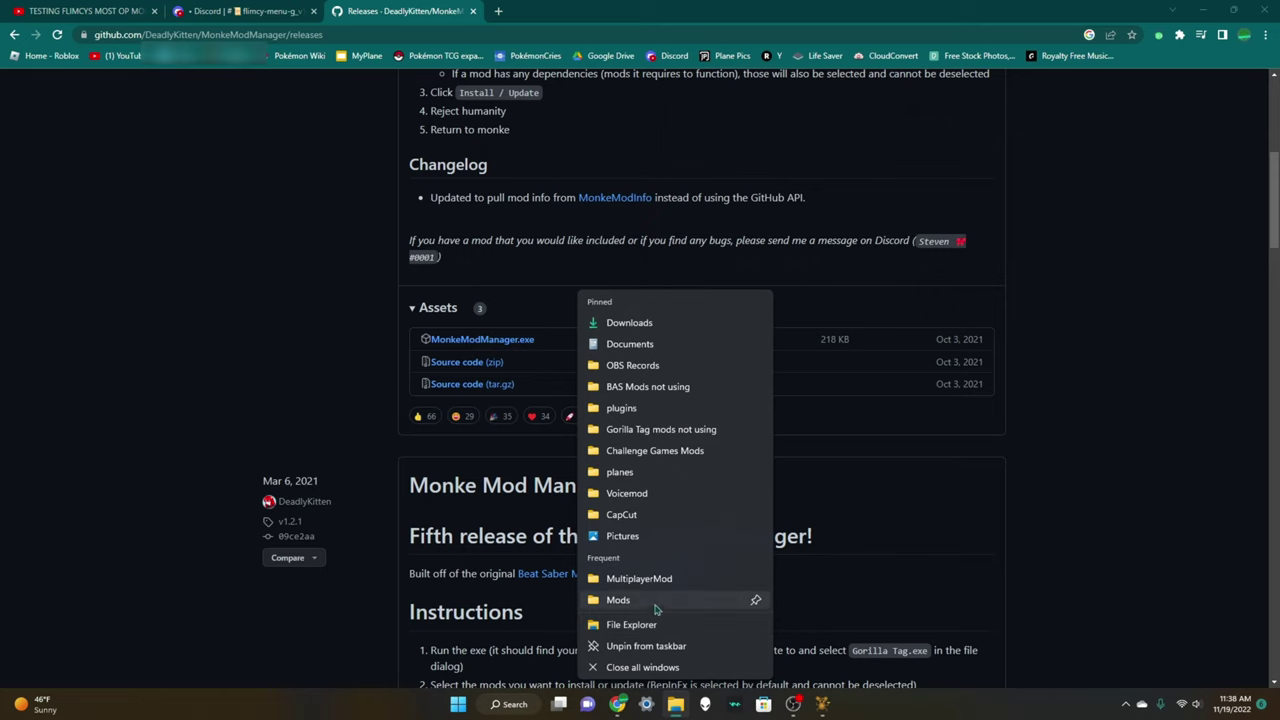
click(651, 322)
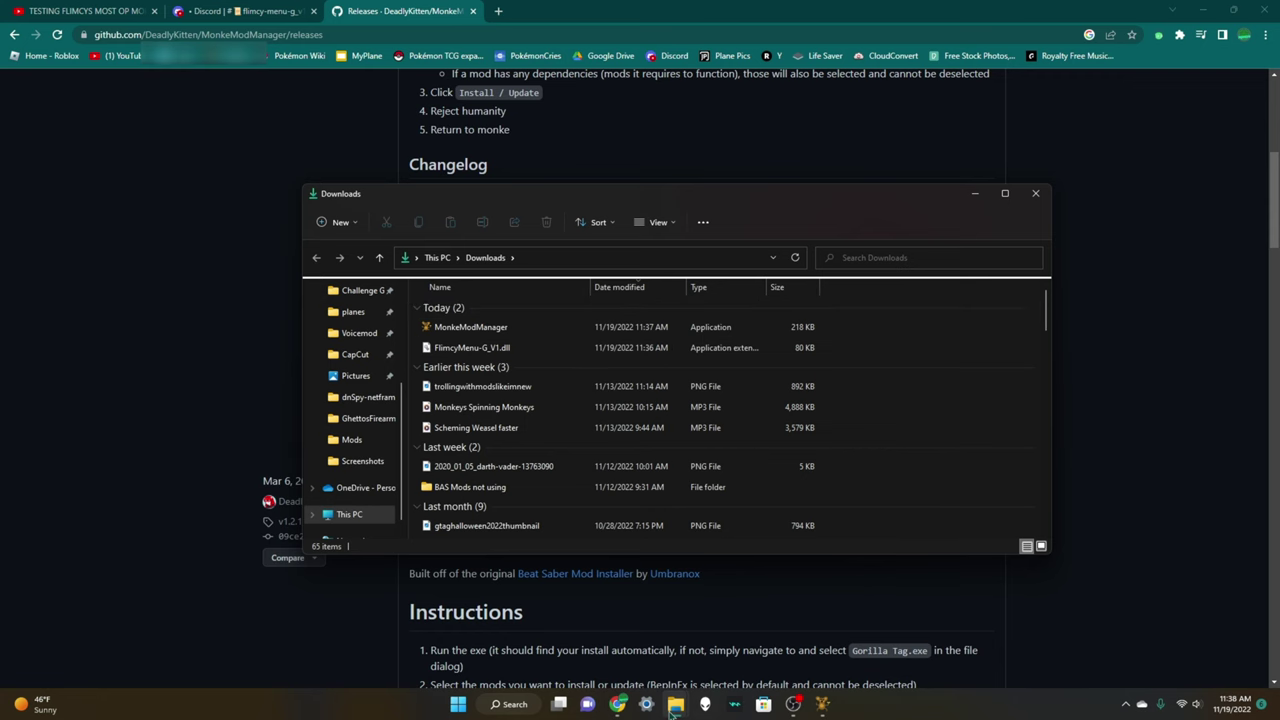
- Bring the plugins folder window back up, check the Monke Mod Manager window, and return to the plugins folder
mouse_move(676, 704)
mouse_move(631, 632)
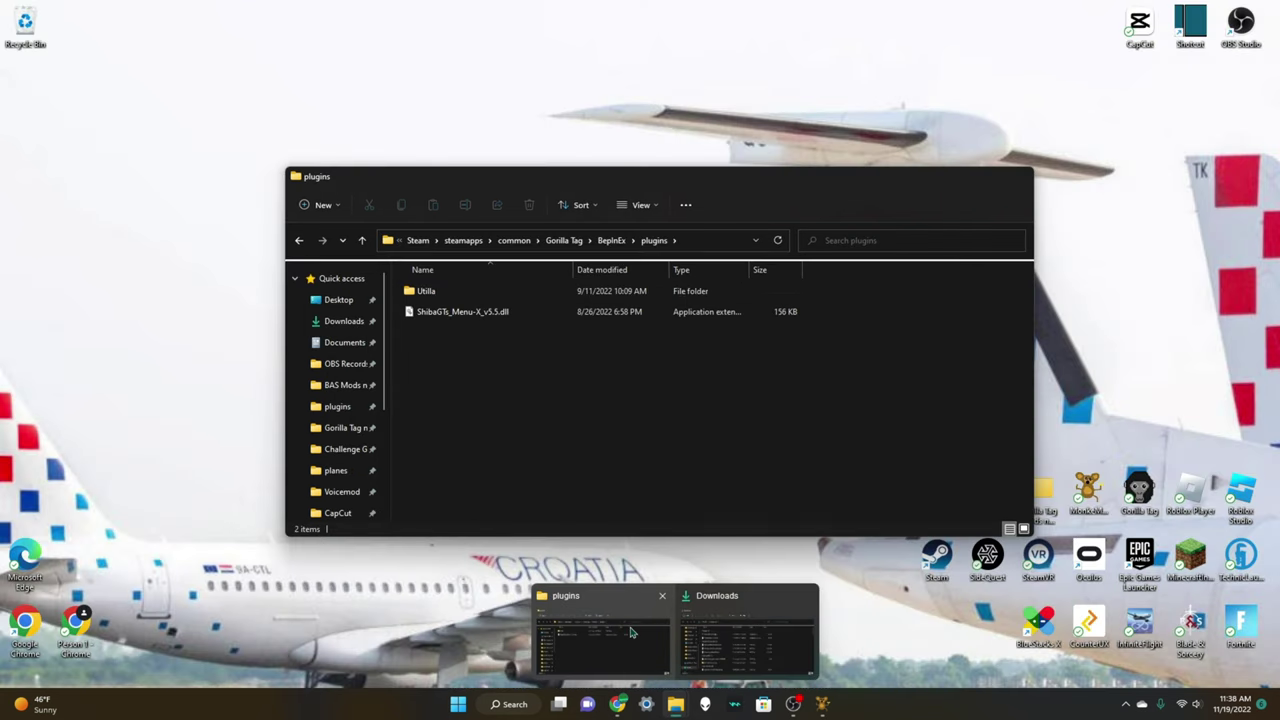
click(630, 633)
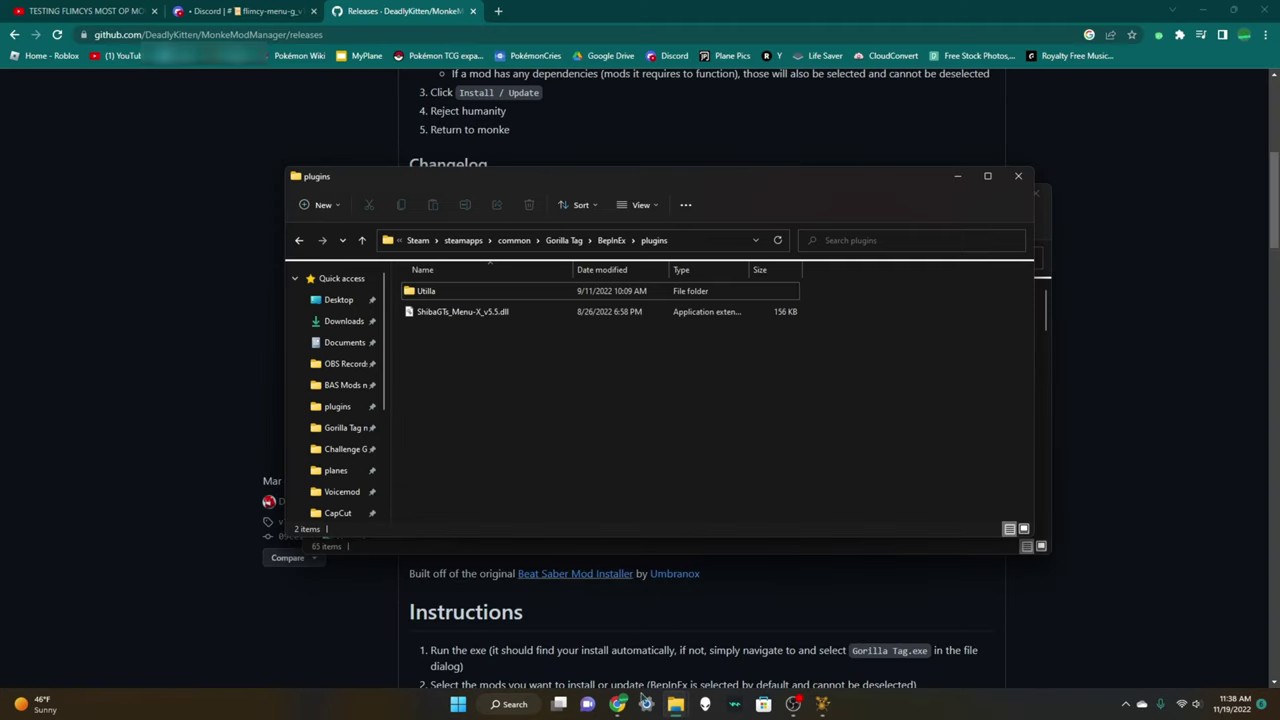
mouse_move(676, 704)
mouse_move(729, 650)
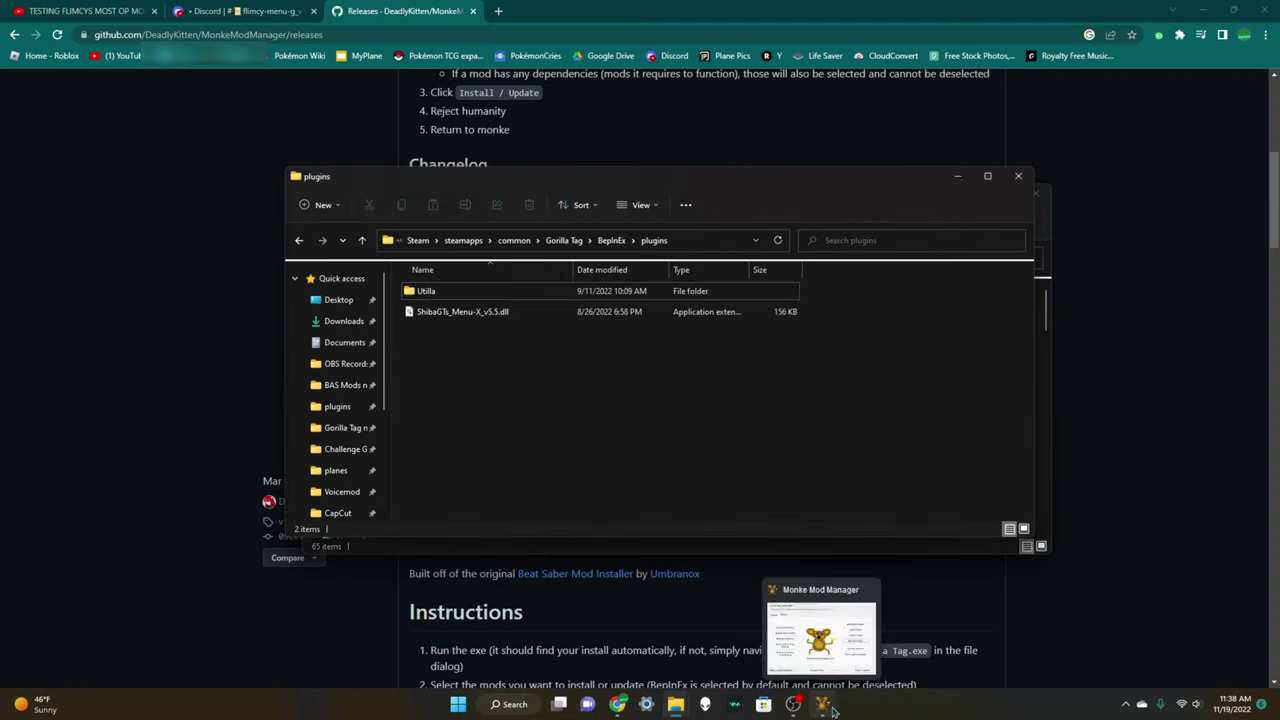
click(822, 704)
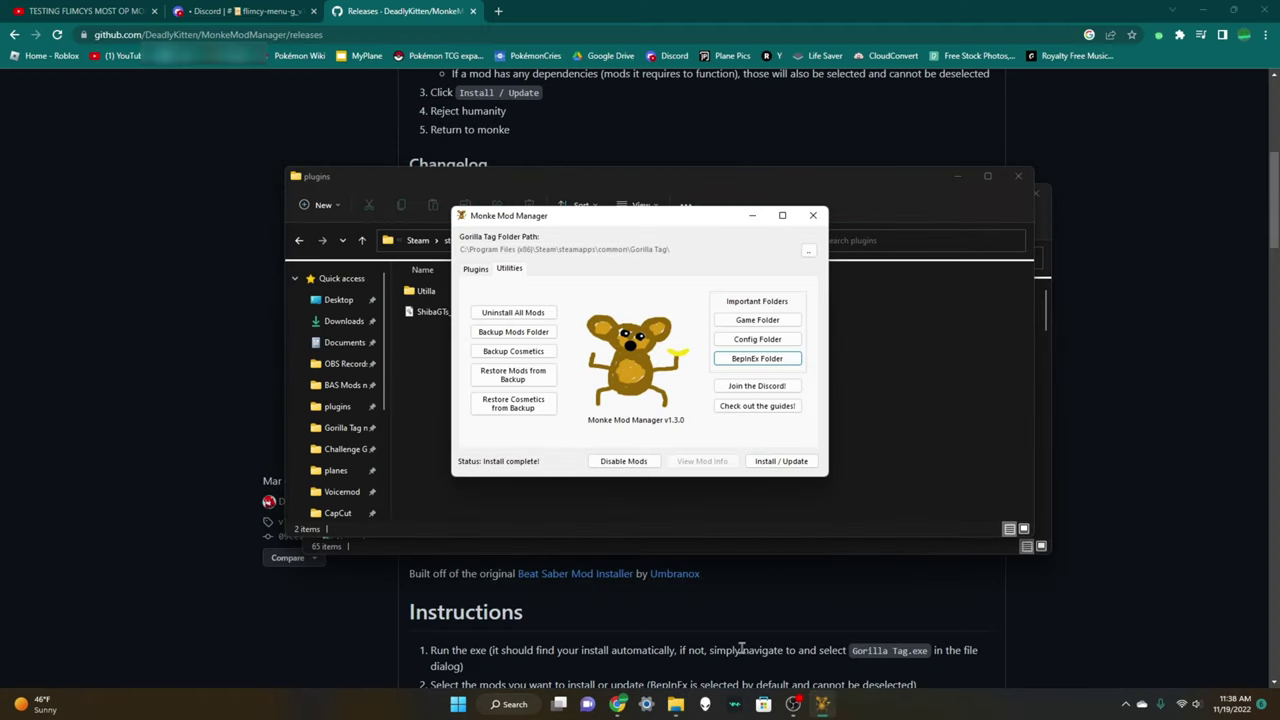
mouse_move(676, 704)
click(635, 625)
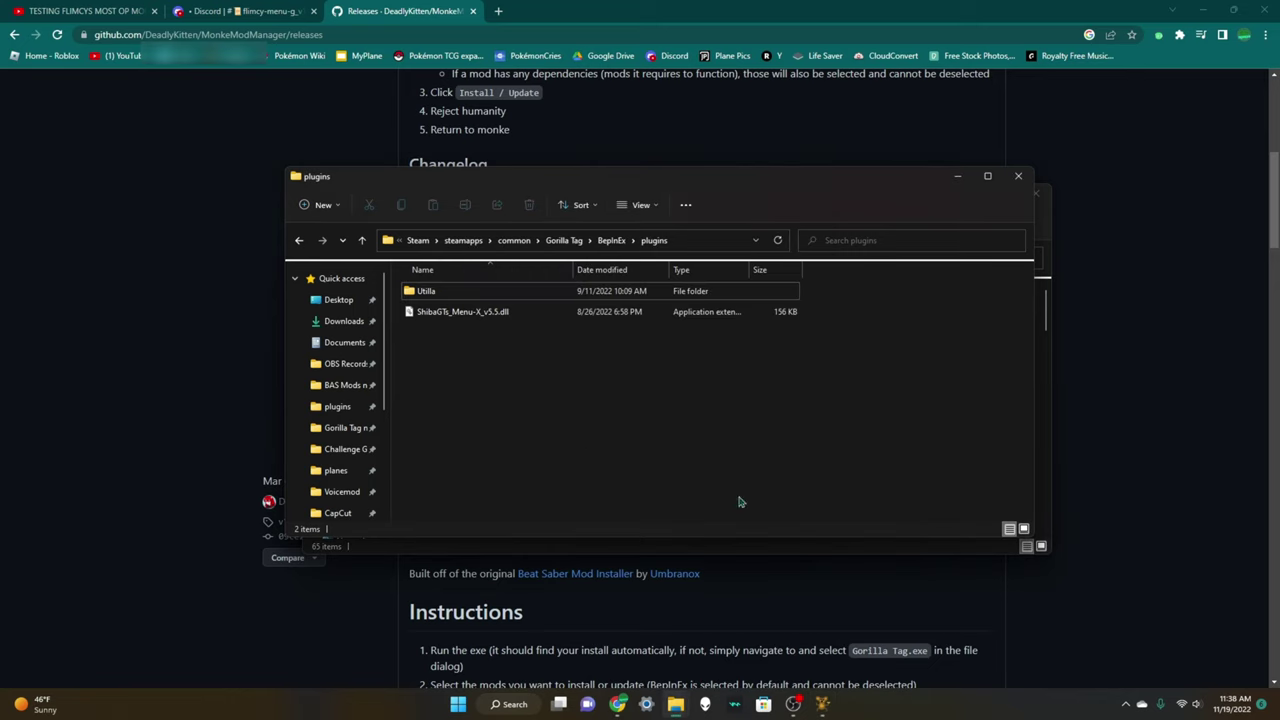
- Move ShibaGTs_Menu-X_v5.5.dll from the plugins folder into the "Gorilla Tag mods not using" folder, with both windows visible
drag(601, 322, 625, 399)
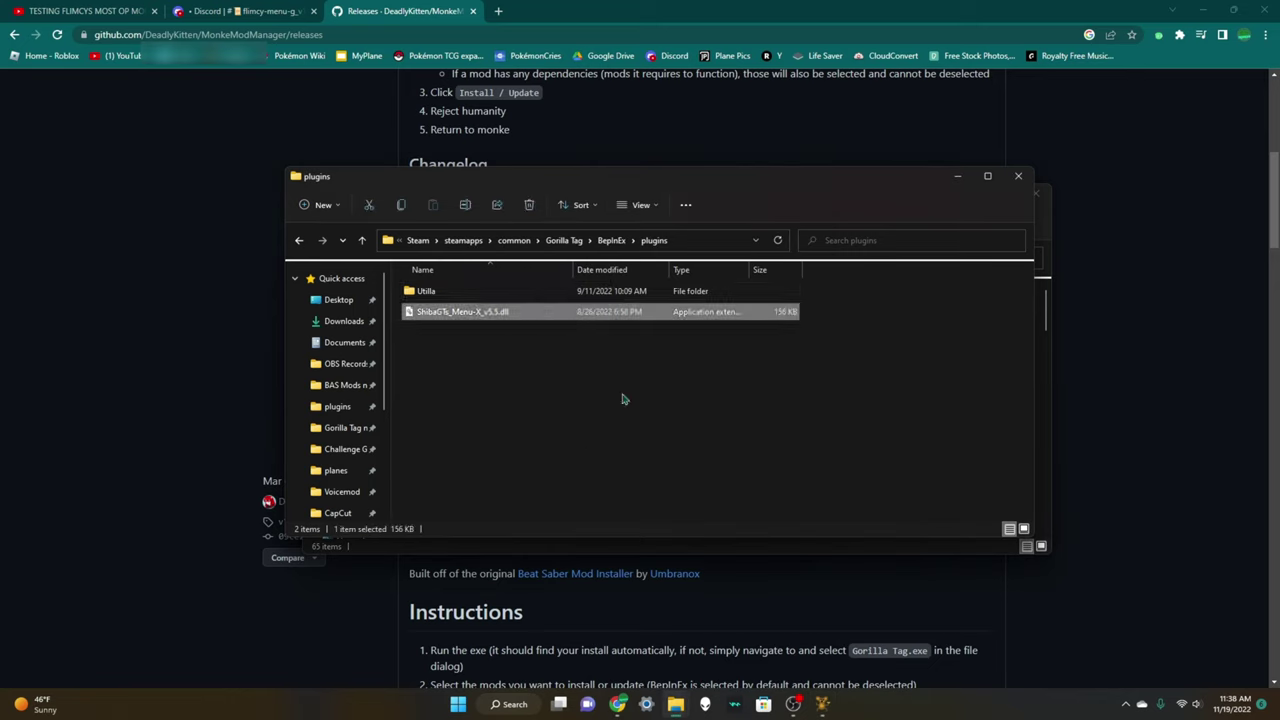
mouse_move(676, 704)
click(737, 640)
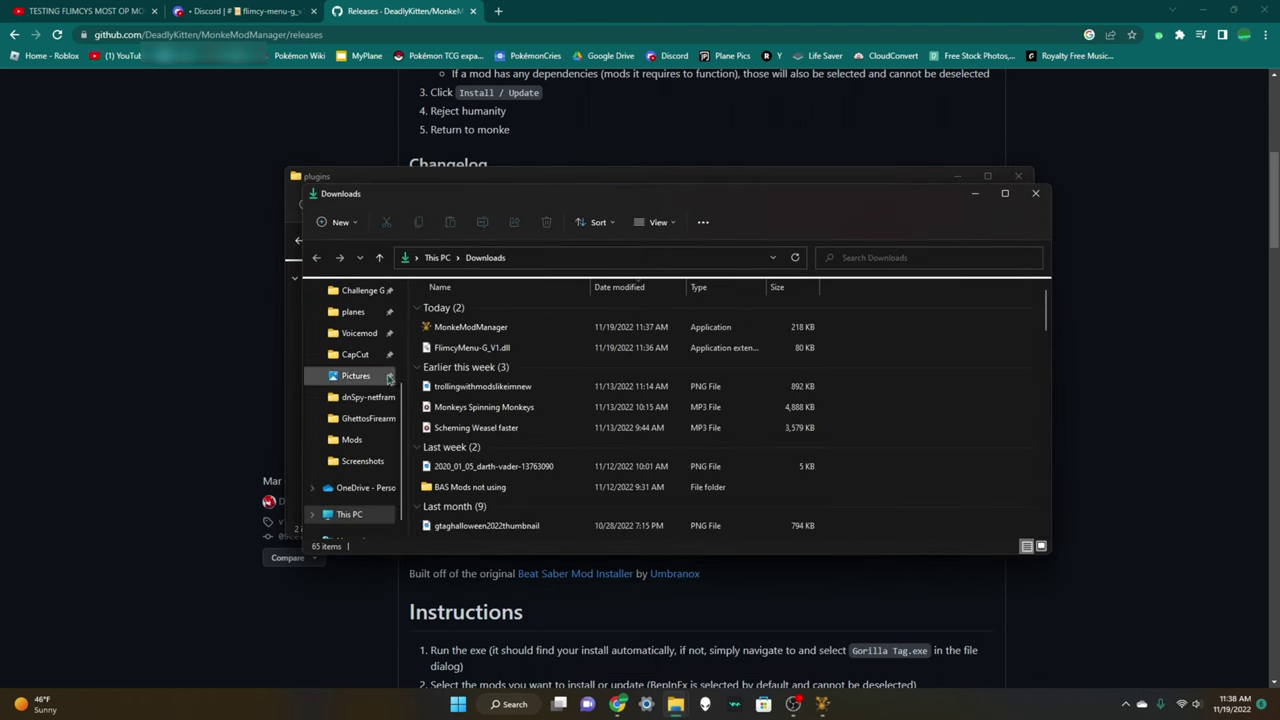
scroll(375, 345, up, 1)
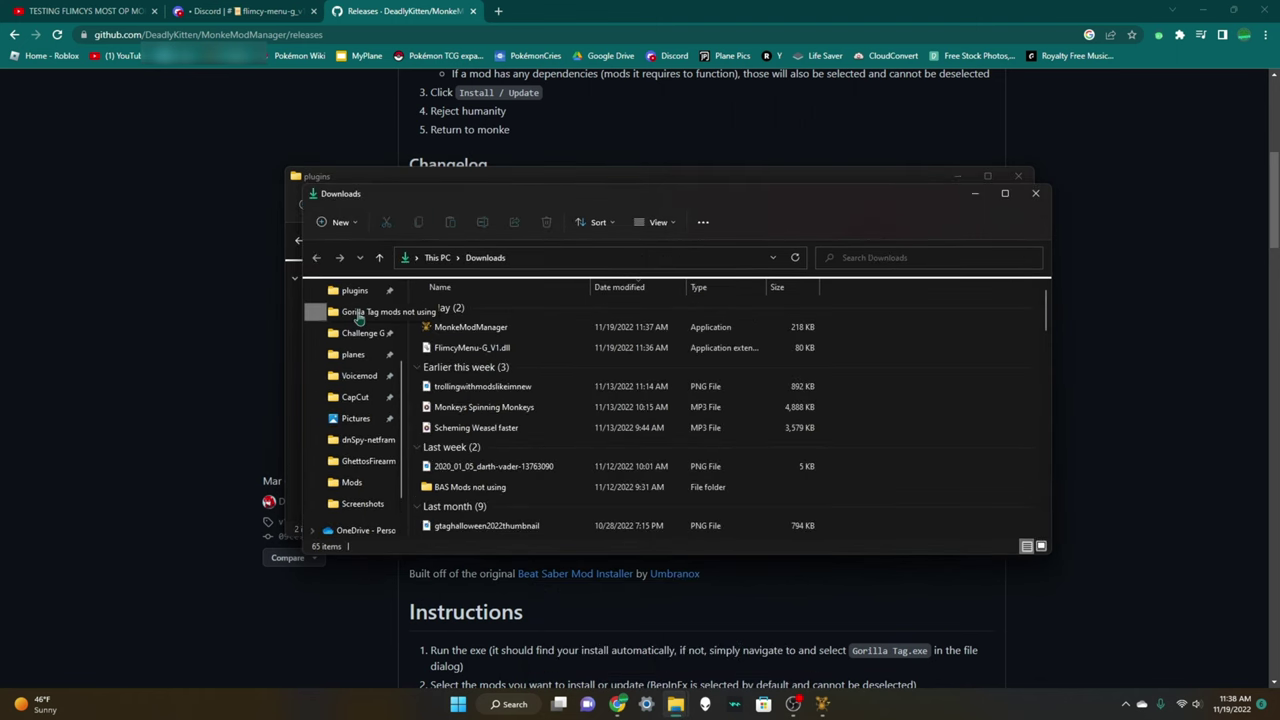
click(360, 311)
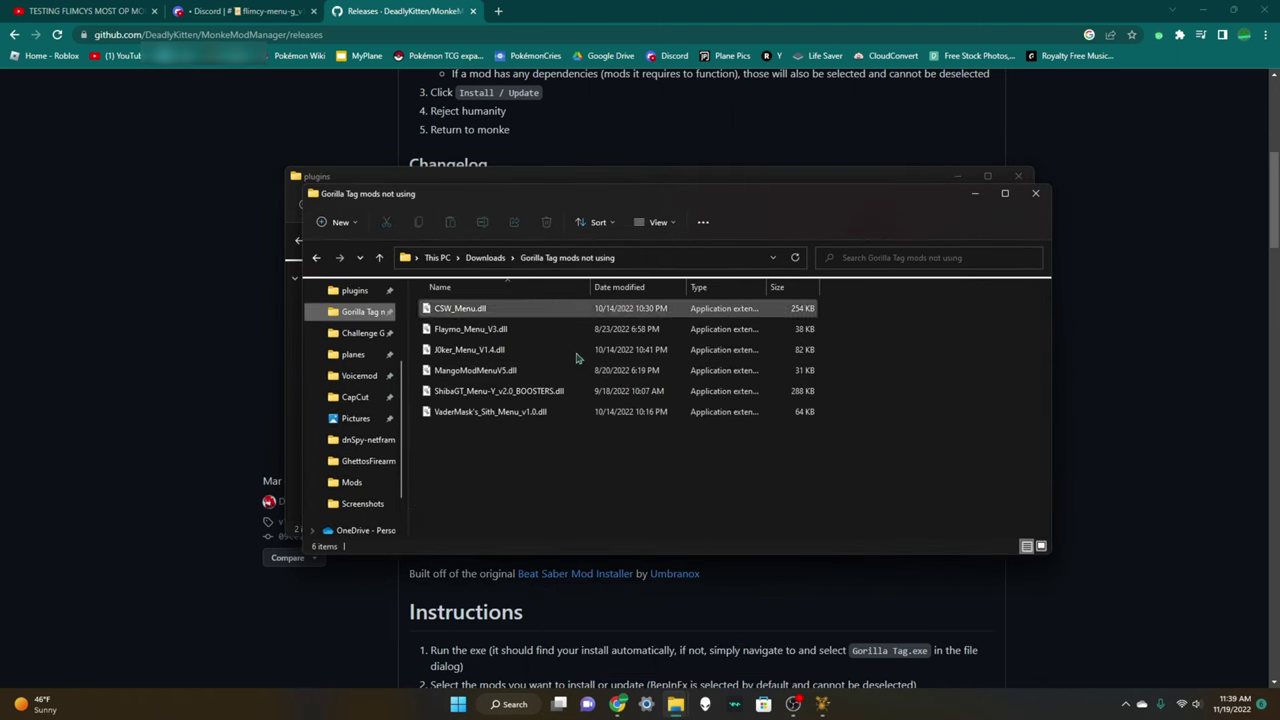
drag(560, 201, 867, 257)
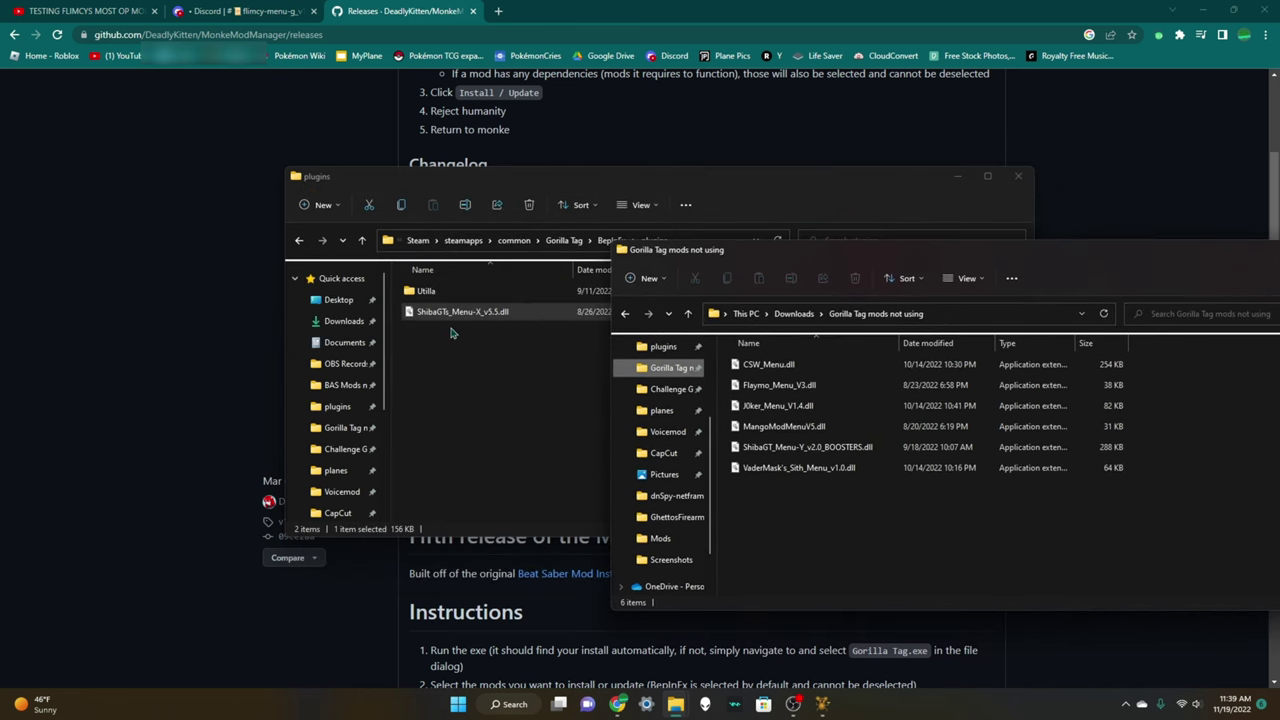
drag(455, 312, 897, 540)
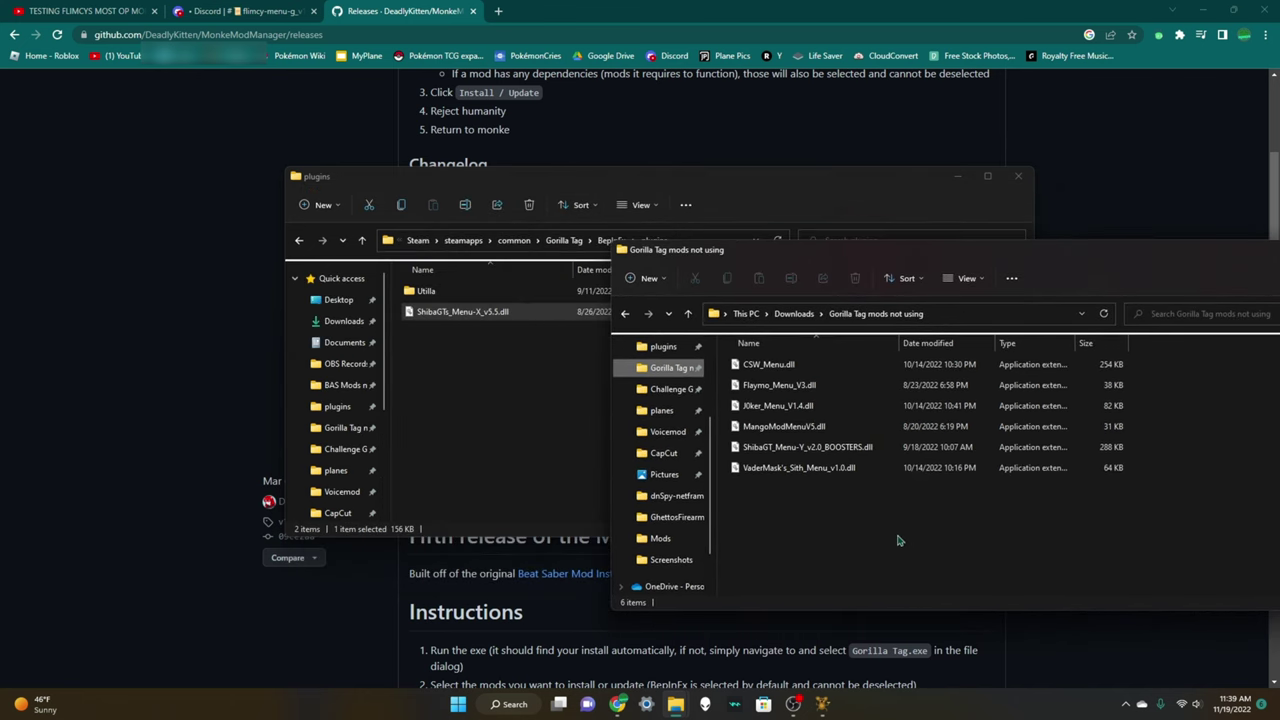
- Move FlimcyMenu-G_V1.dll from Downloads into the plugins folder and run Install / Update in Monke Mod Manager
click(793, 313)
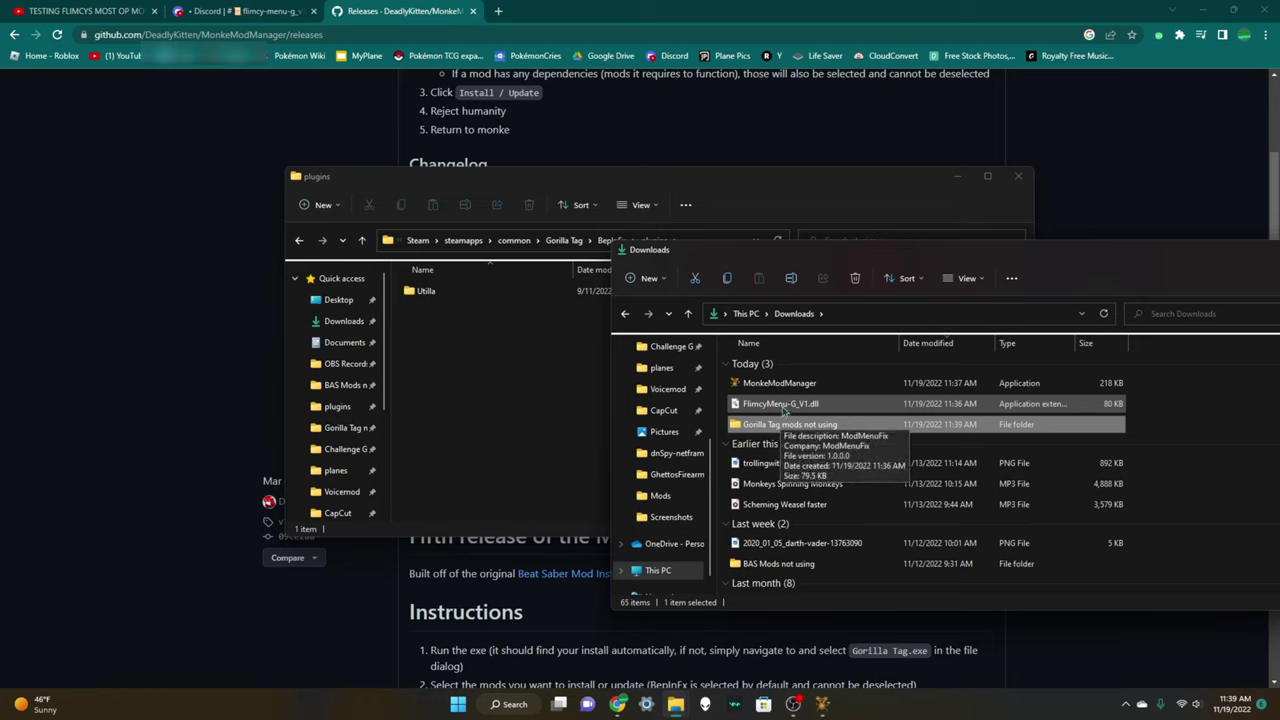
drag(786, 406, 522, 364)
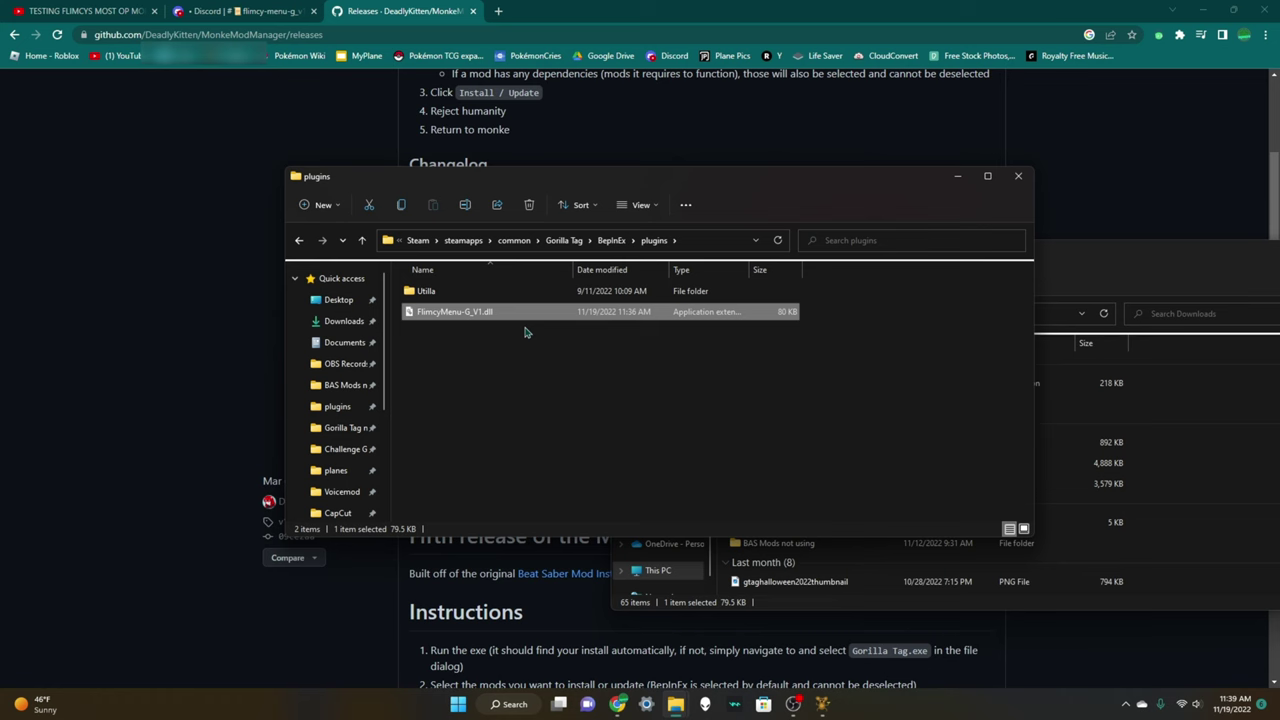
mouse_move(827, 704)
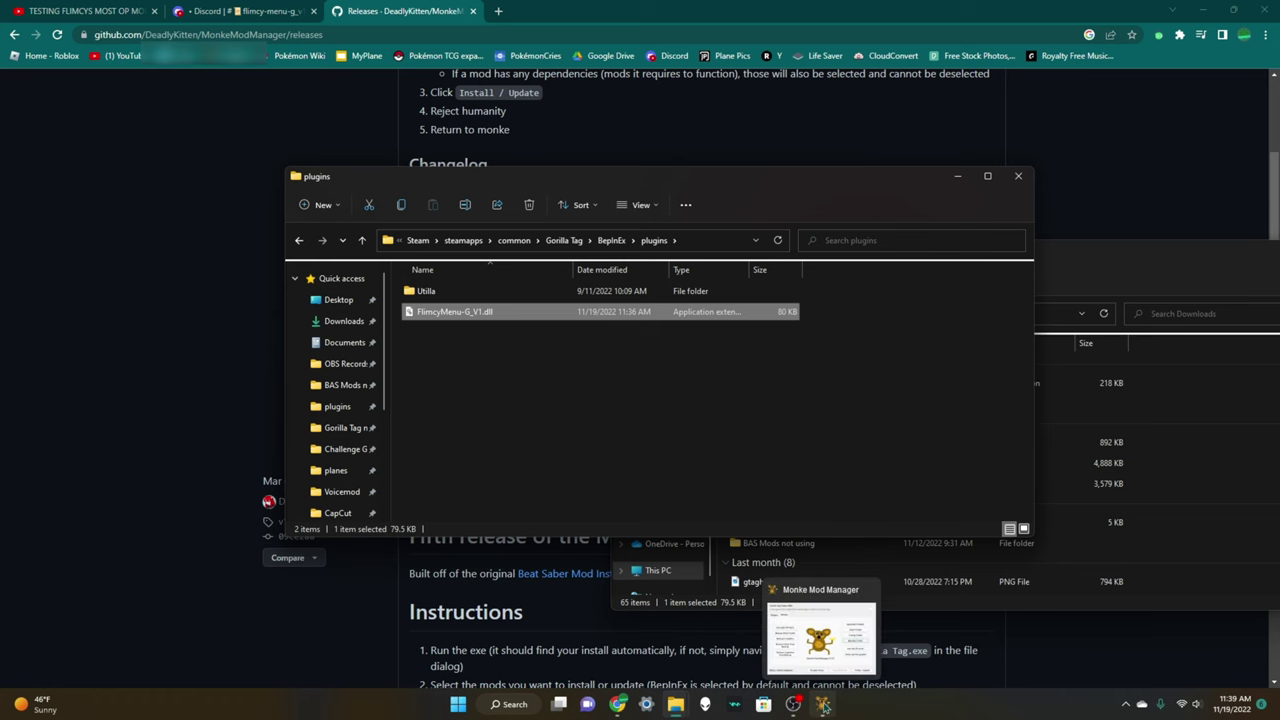
click(834, 655)
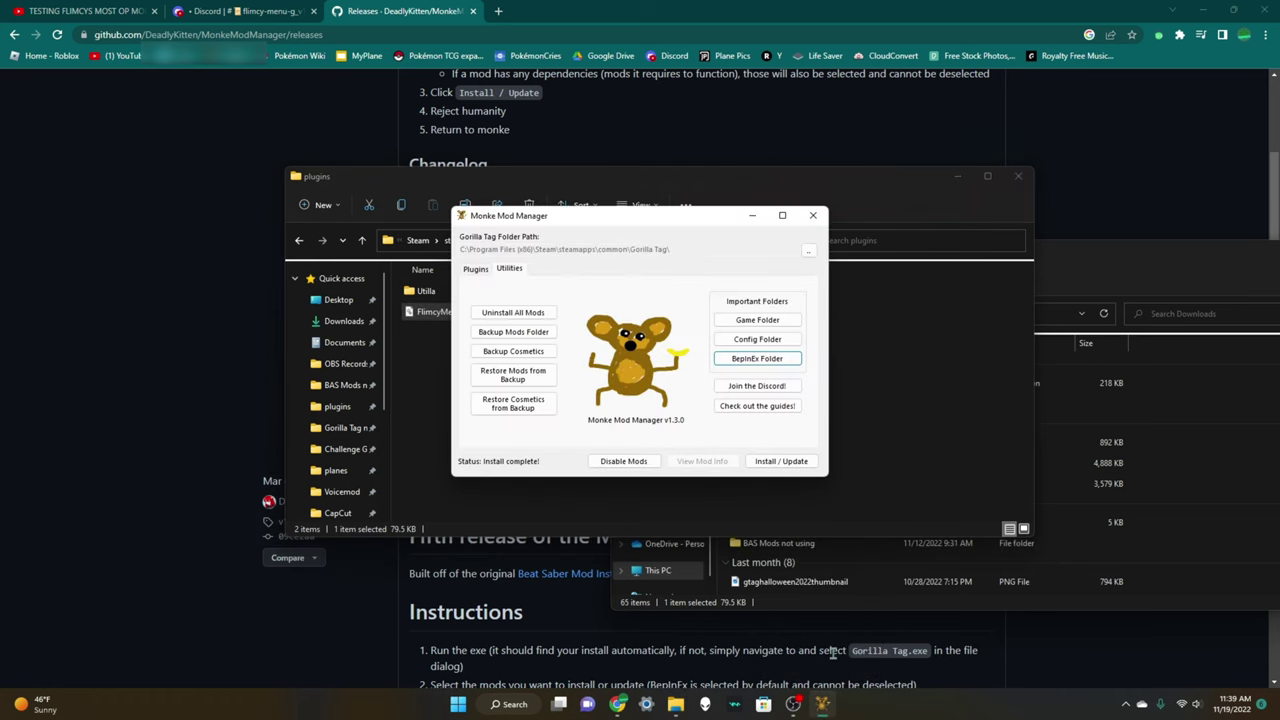
click(784, 463)
- Close Monke Mod Manager, the plugins and Downloads folder windows, and the web browser
click(813, 215)
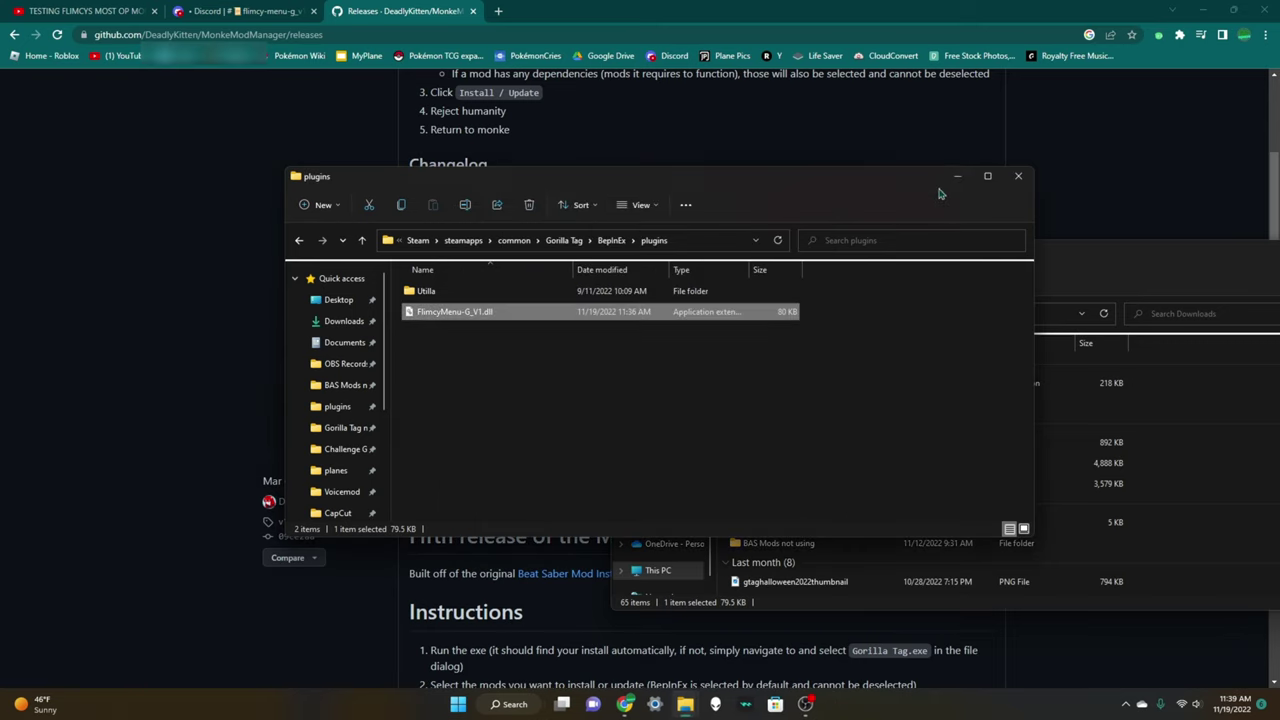
click(1000, 178)
click(1264, 10)
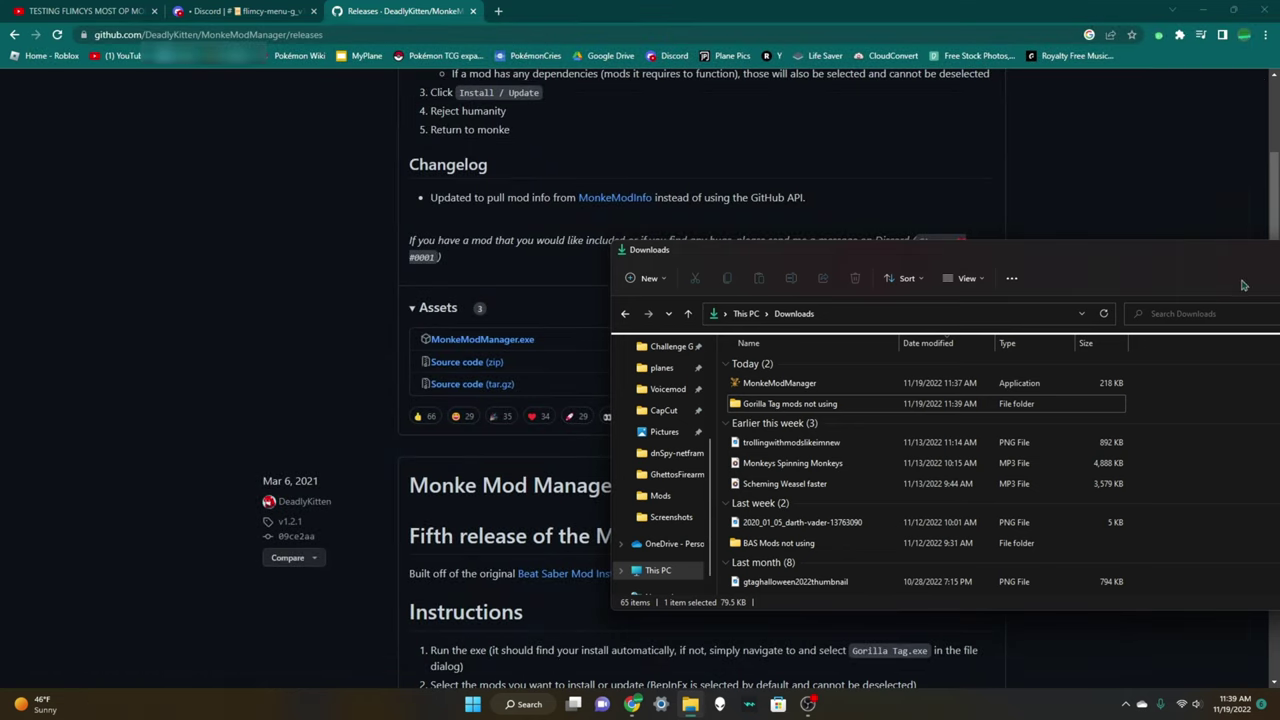
drag(1070, 242, 1100, 0)
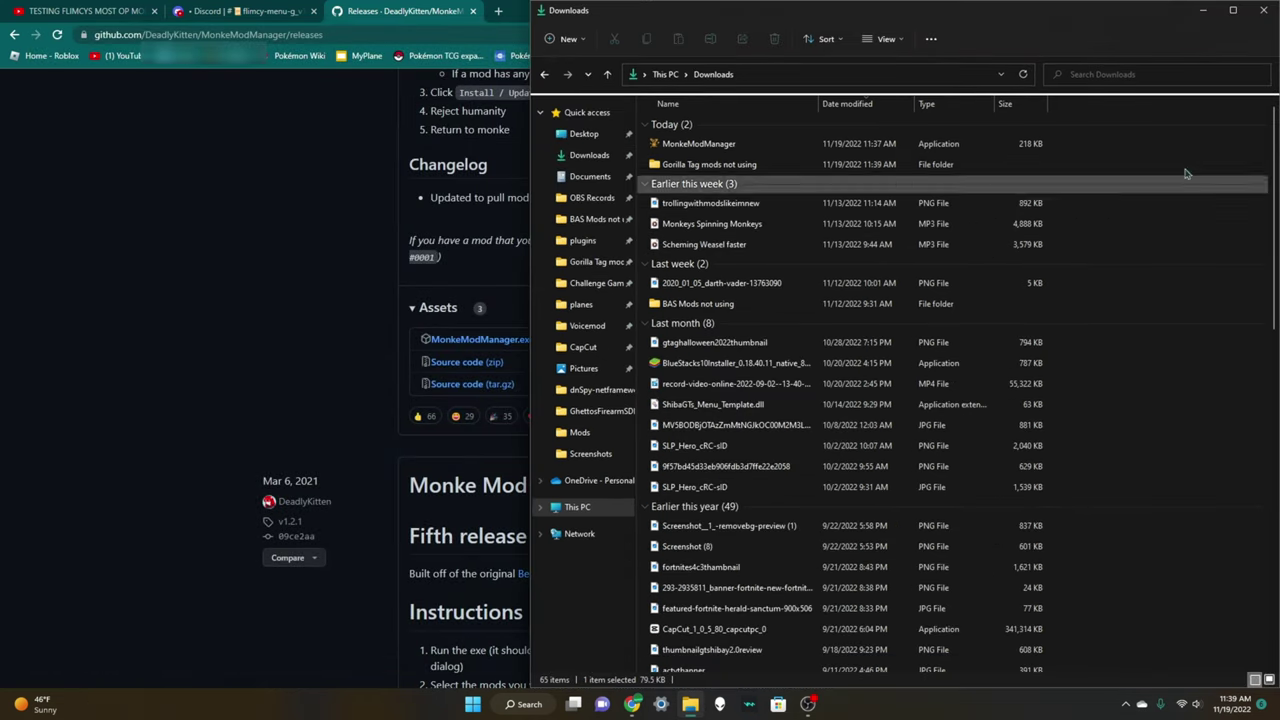
click(1264, 10)
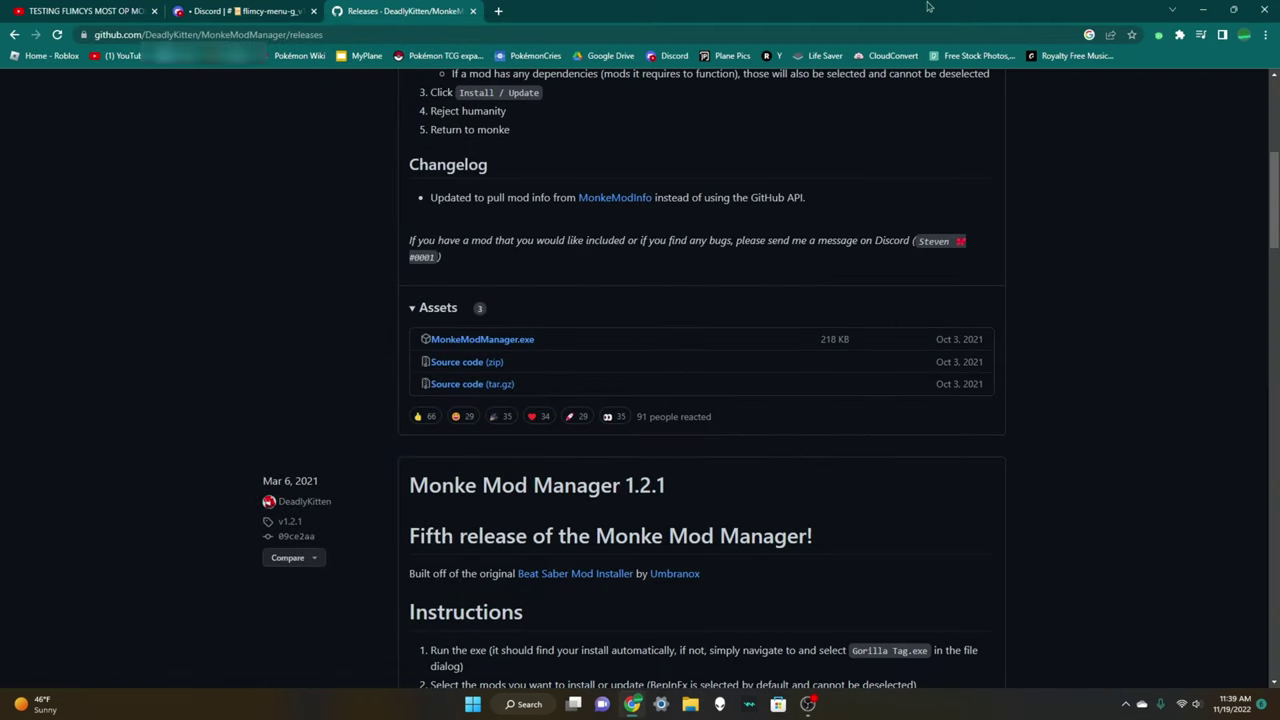
click(1264, 10)
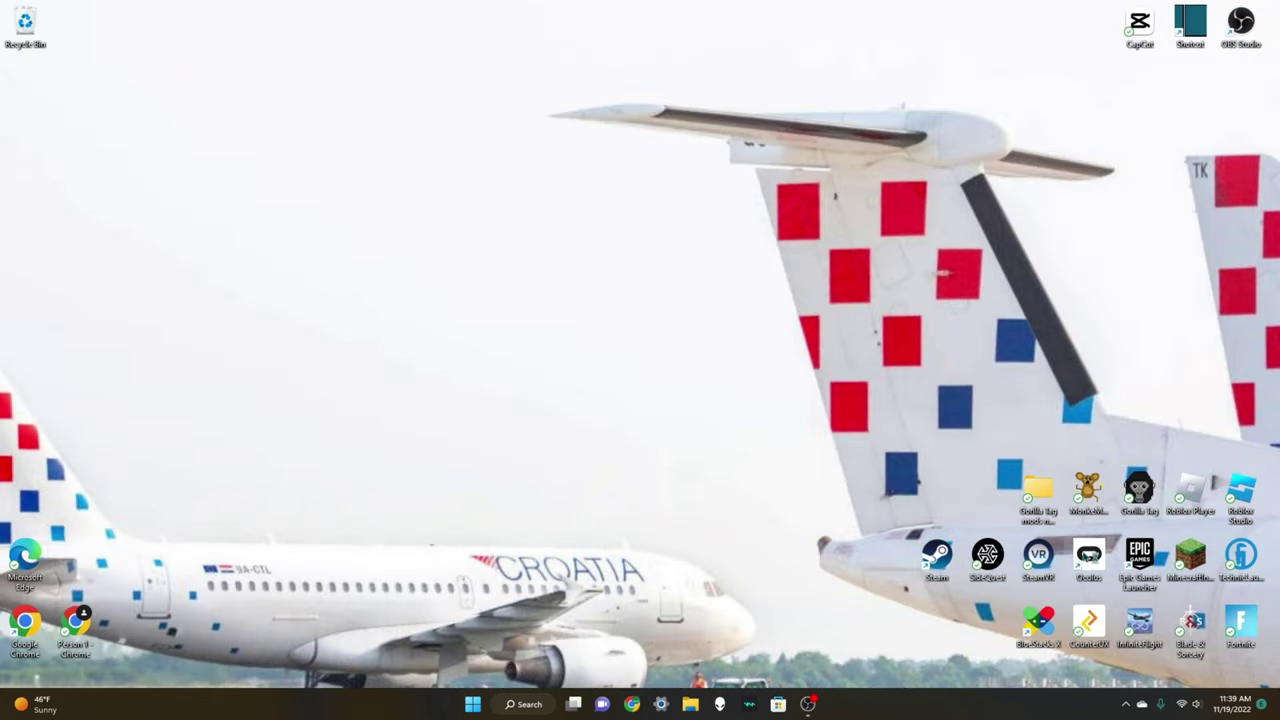
- Launch the Oculus app from the desktop and open its list of devices
double_click(1085, 557)
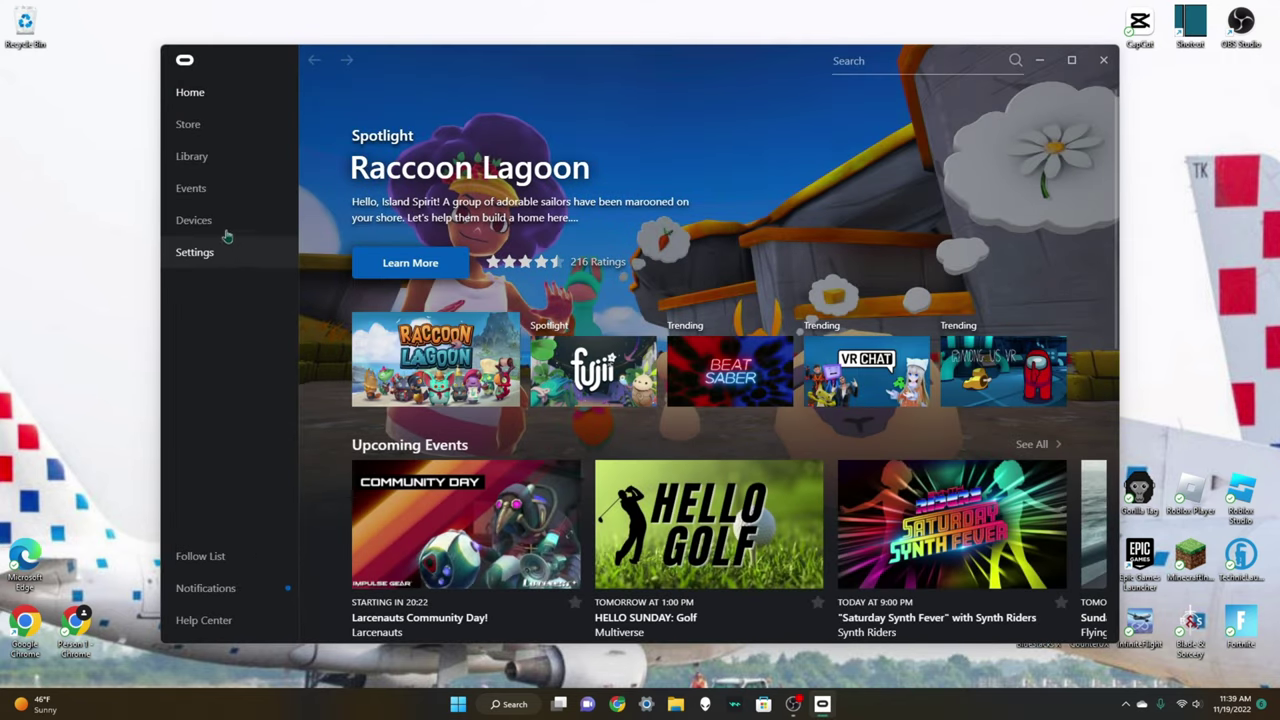
click(213, 220)
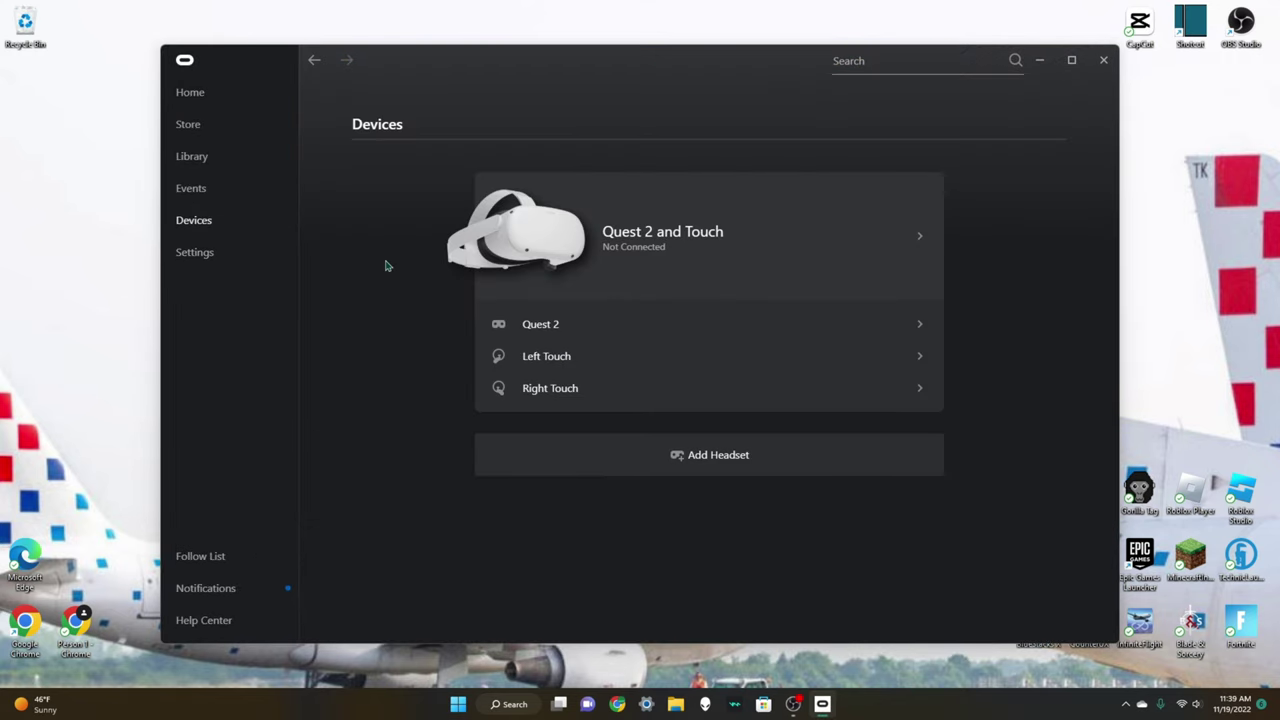